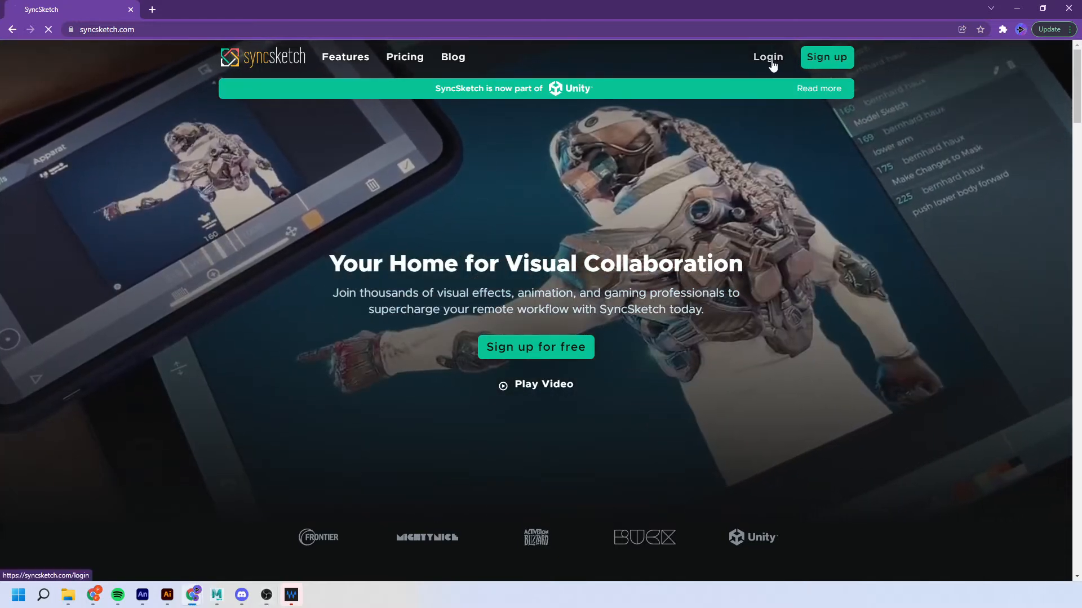
Log in to SyncSketch and open the Demo Project
{"action": "left_click", "coordinate": [770, 61]}
{"action": "left_click", "coordinate": [506, 269]}
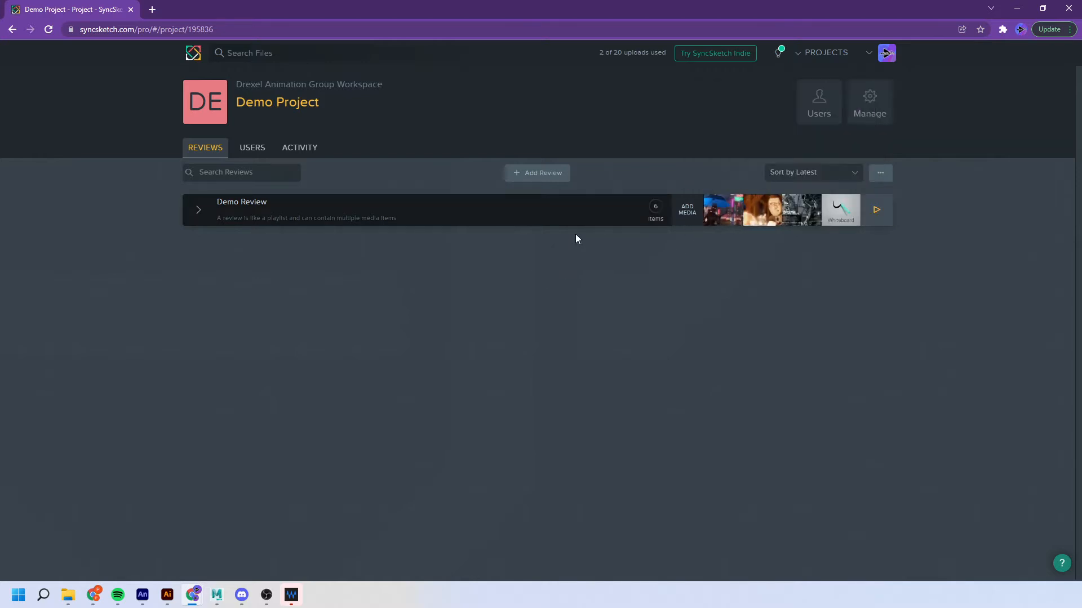
Add a review named "2D animation" to the Demo Project
{"action": "left_click", "coordinate": [554, 175]}
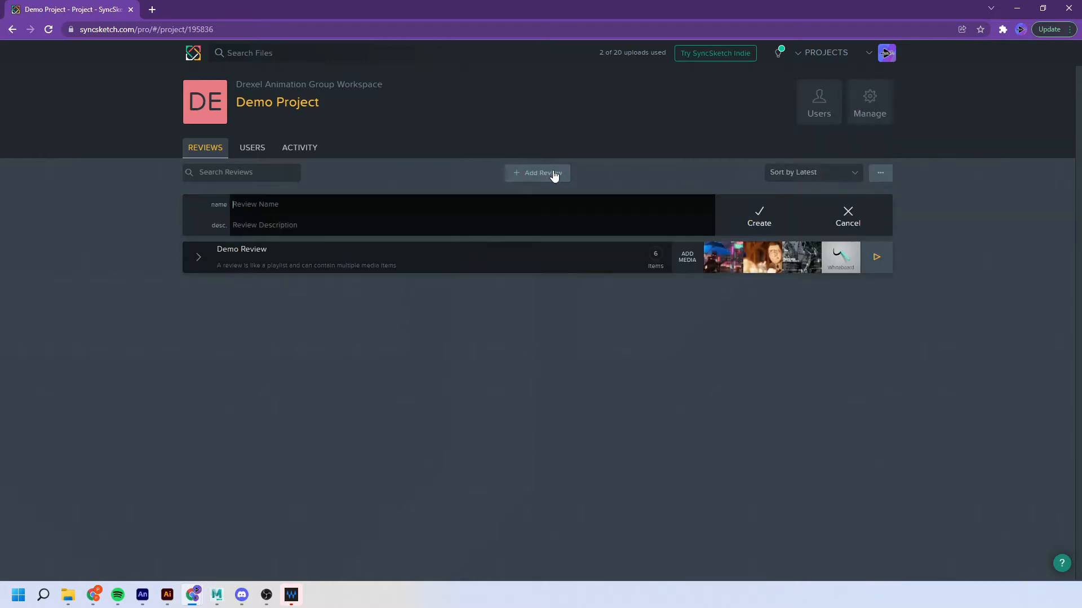
{"action": "type", "text": "2D animation"}
{"action": "key", "text": "Return"}
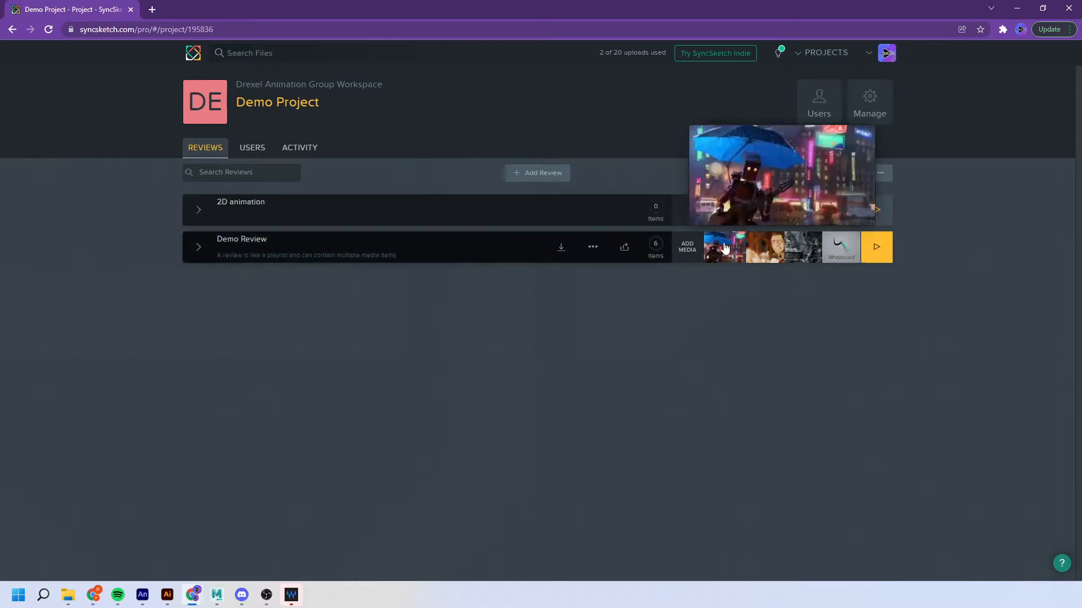
Add a new whiteboard as media to the 2D animation review
{"action": "left_click", "coordinate": [879, 211]}
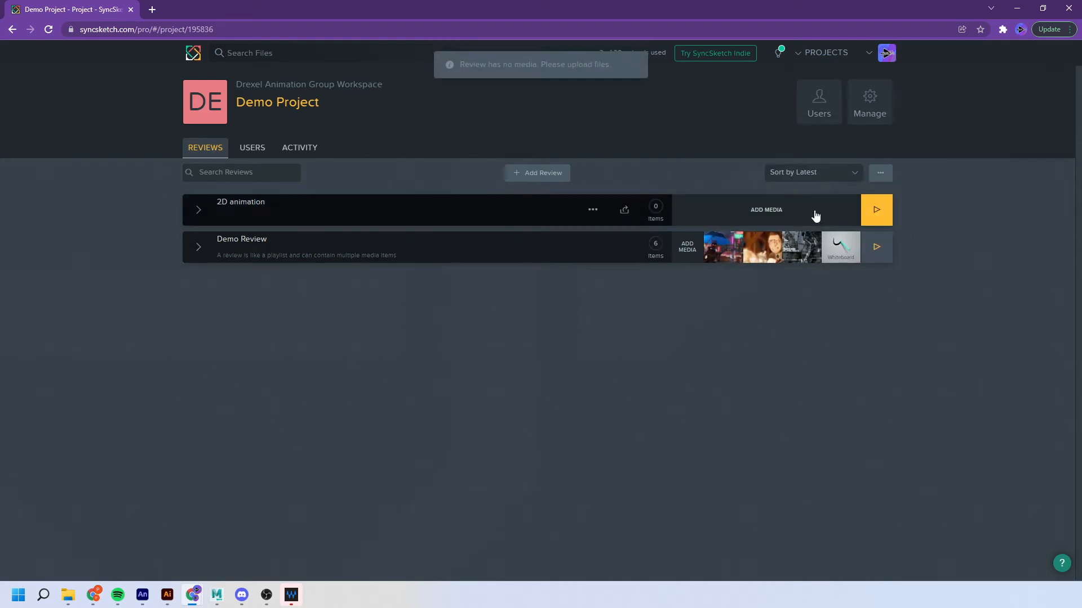
{"action": "left_click", "coordinate": [768, 214]}
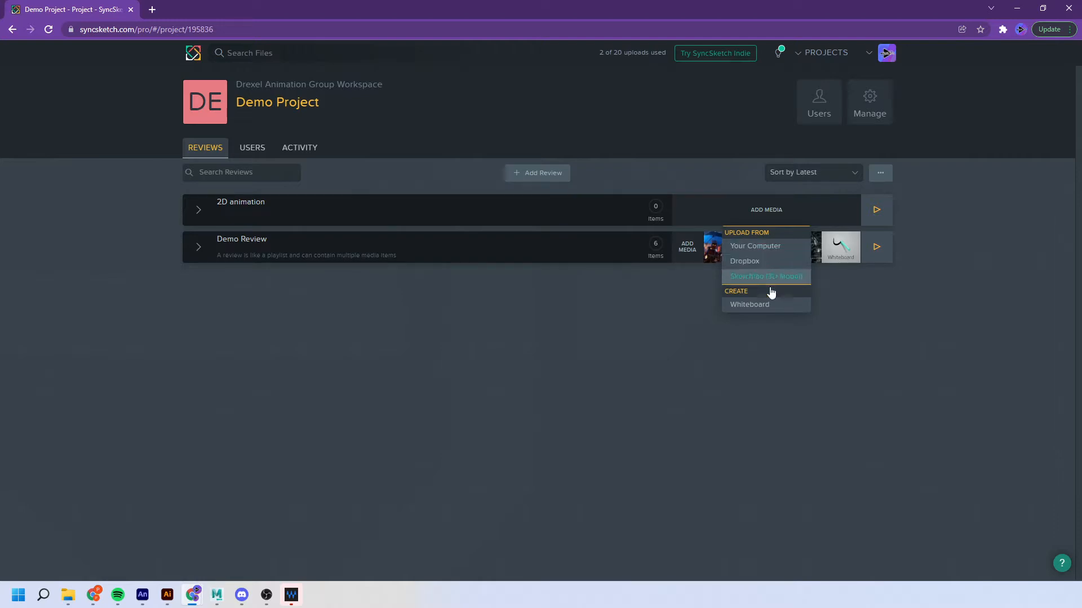
{"action": "left_click", "coordinate": [771, 305]}
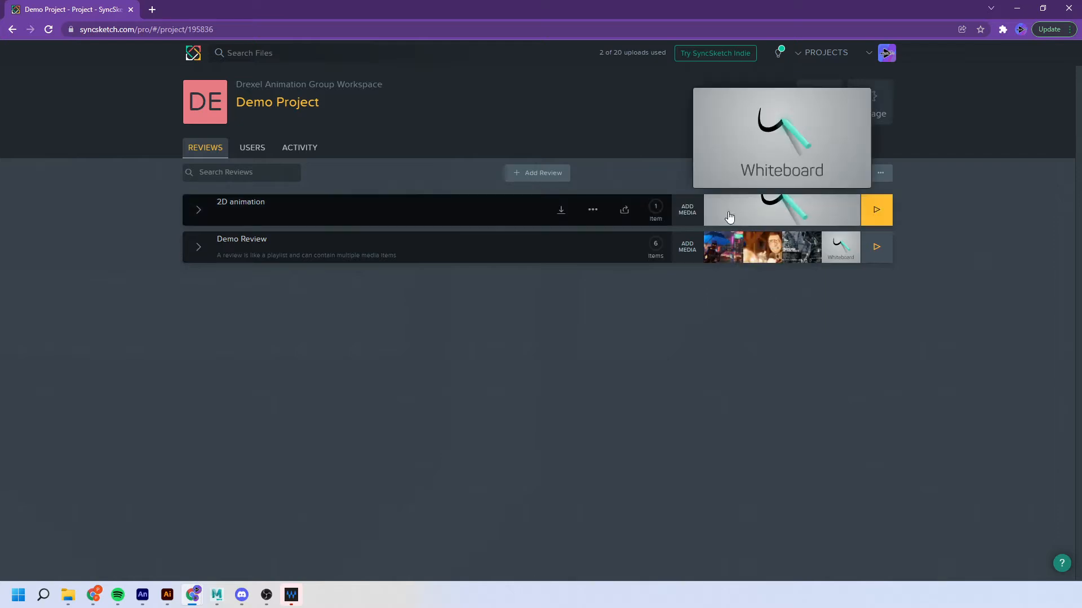
Open the 2D animation review and draw a large red circle near the middle of the whiteboard on frame 1
{"action": "left_click", "coordinate": [878, 212]}
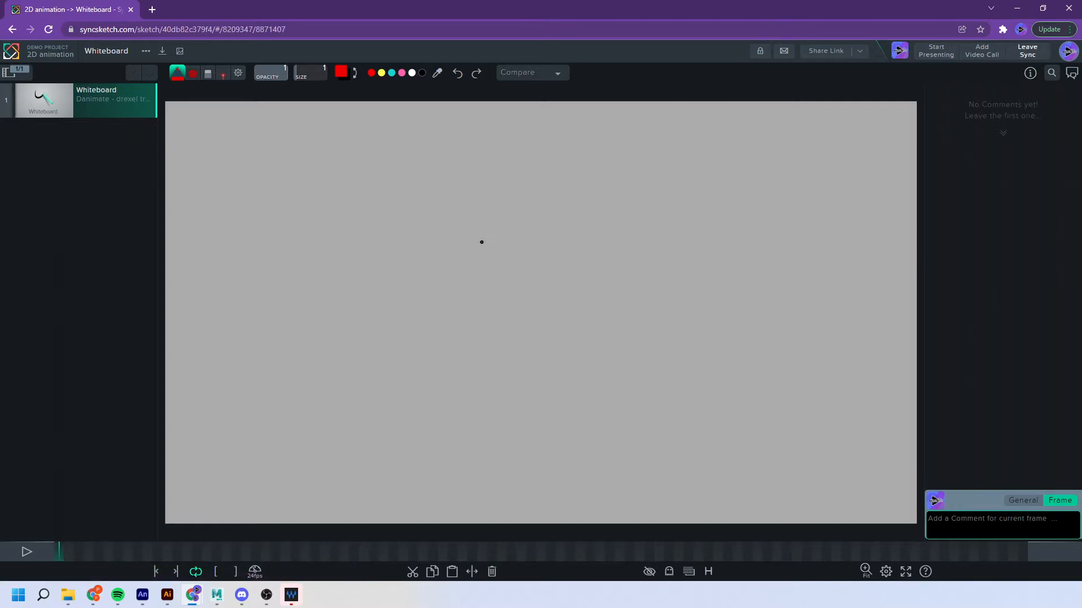
{"action": "mouse_move", "coordinate": [507, 215]}
{"action": "left_mouse_down"}
{"action": "mouse_move", "coordinate": [553, 215]}
{"action": "mouse_move", "coordinate": [508, 213]}
{"action": "left_mouse_up"}
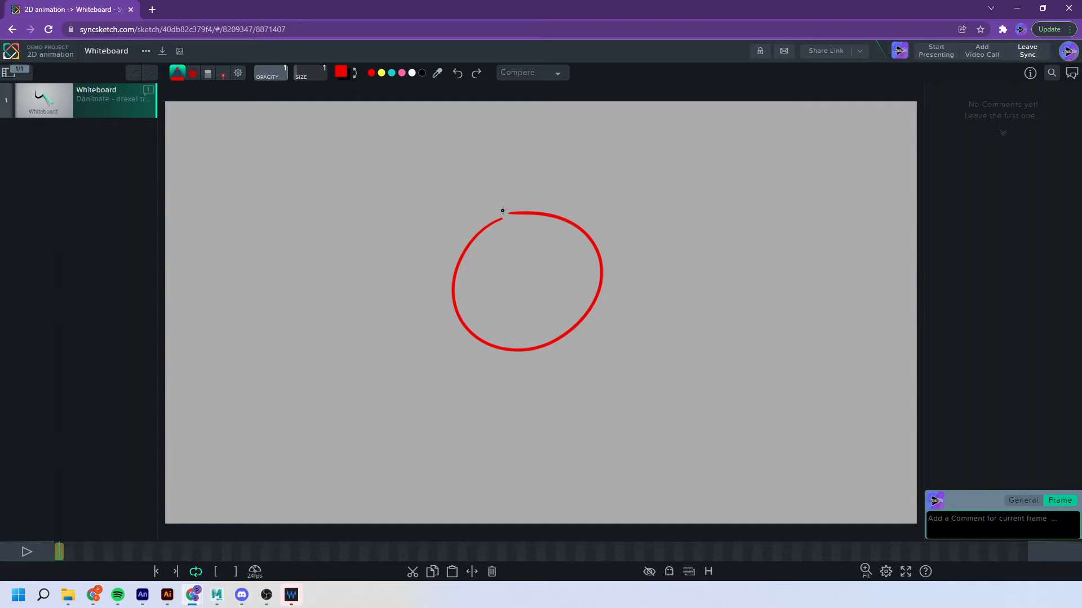
{"action": "left_click", "coordinate": [193, 72]}
{"action": "mouse_move", "coordinate": [531, 257]}
{"action": "left_mouse_down"}
{"action": "mouse_move", "coordinate": [552, 267]}
{"action": "mouse_move", "coordinate": [575, 307]}
{"action": "left_mouse_up"}
{"action": "key", "text": "ctrl+z"}
{"action": "key", "text": "ctrl+y"}
{"action": "key", "text": "ctrl+z"}
{"action": "left_click", "coordinate": [178, 74]}
{"action": "left_click", "coordinate": [437, 72]}
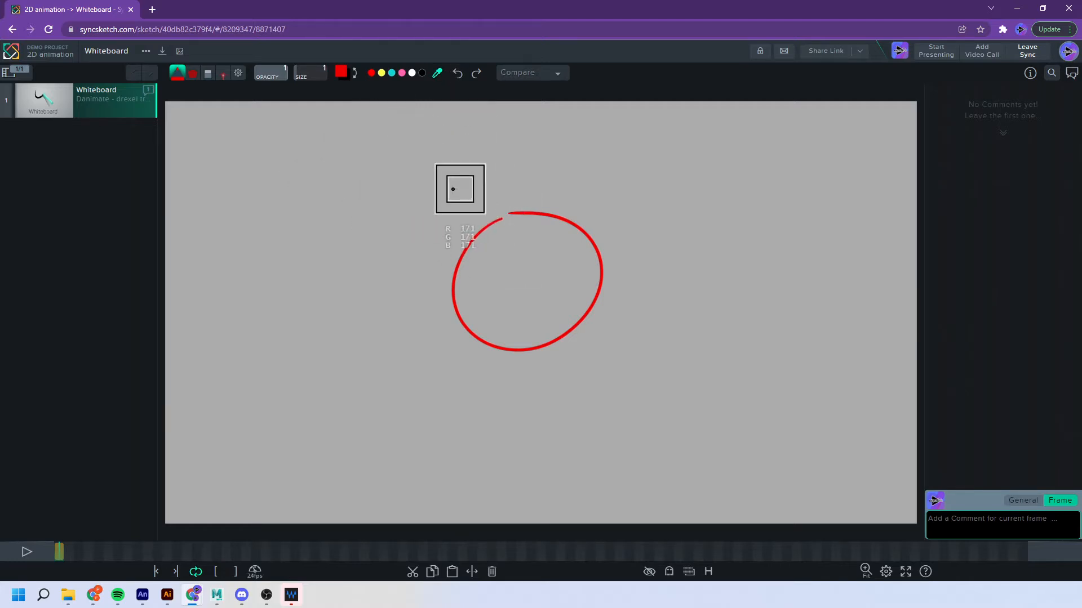
{"action": "left_click", "coordinate": [431, 76]}
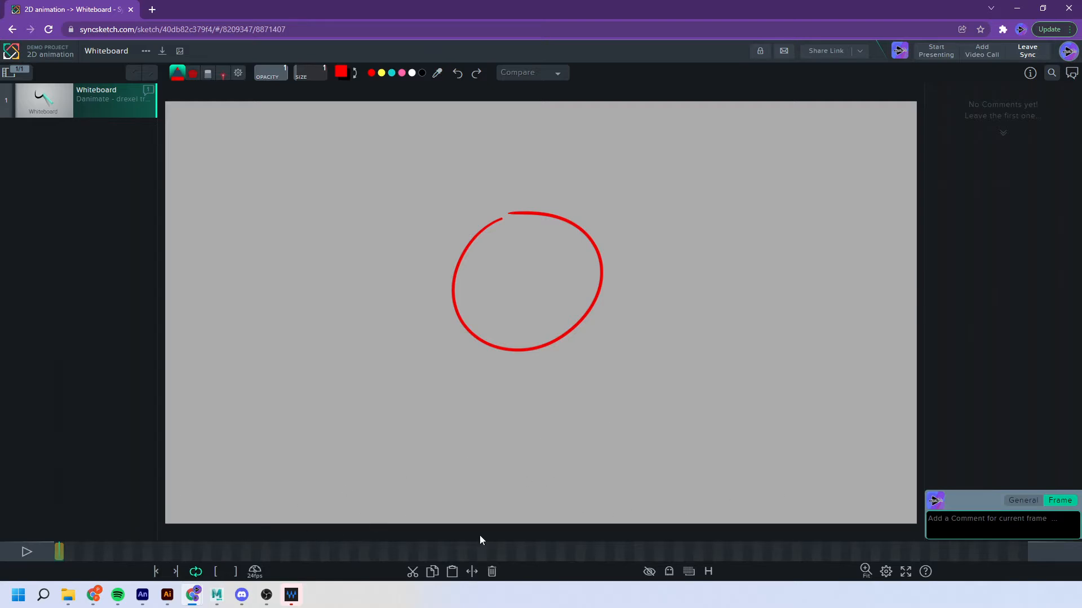
Go to frame 2 and turn on ghosting
{"action": "mouse_move", "coordinate": [64, 552]}
{"action": "left_mouse_down"}
{"action": "mouse_move", "coordinate": [157, 552]}
{"action": "mouse_move", "coordinate": [69, 545]}
{"action": "left_mouse_up"}
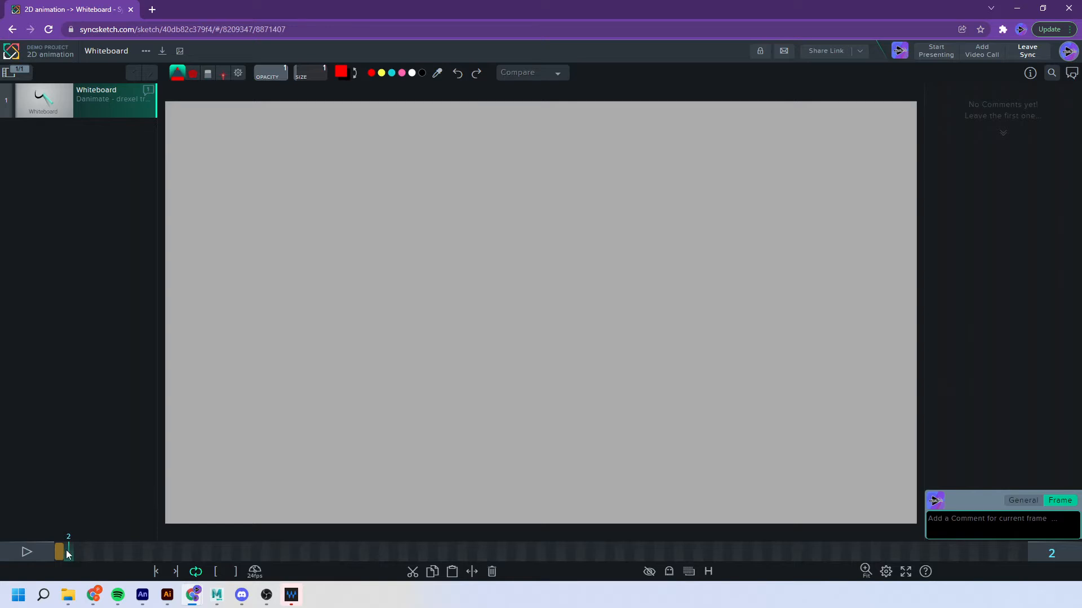
{"action": "left_click_drag", "start_coordinate": [68, 552], "coordinate": [68, 541]}
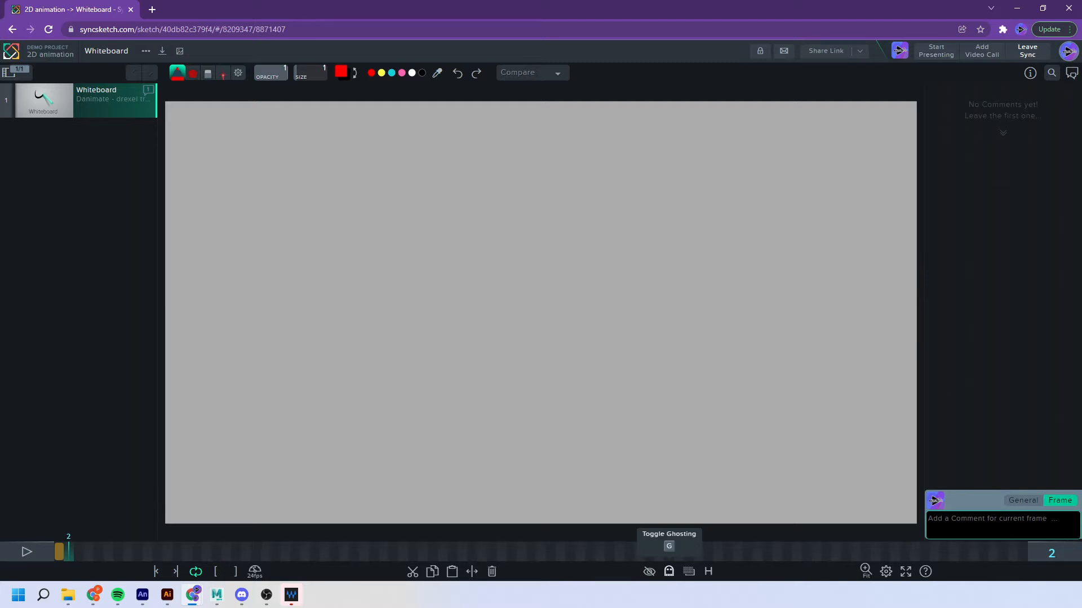
{"action": "left_click", "coordinate": [668, 571]}
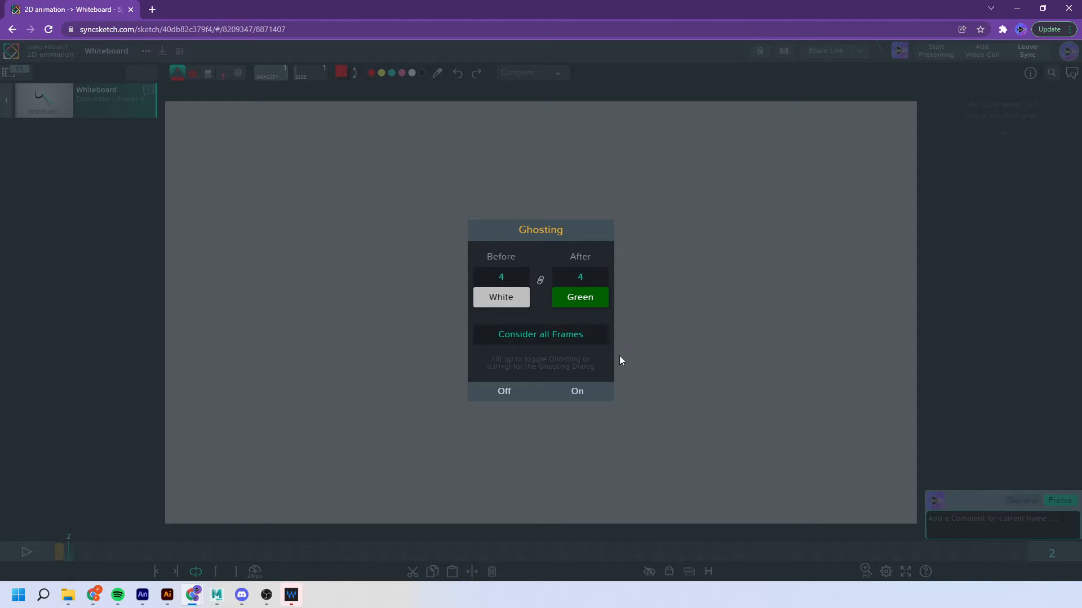
{"action": "left_click", "coordinate": [578, 396]}
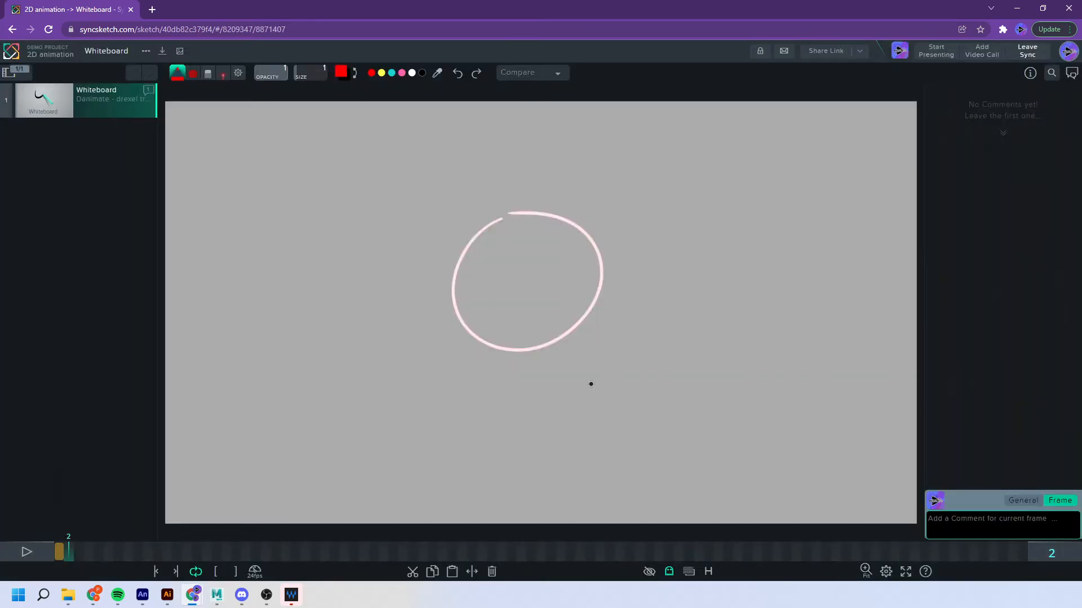
Step back and forth through the first frames to examine how the circle is ghosted
{"action": "key", "text": "Left"}
{"action": "key", "text": "Right"}
{"action": "key", "text": "Left"}
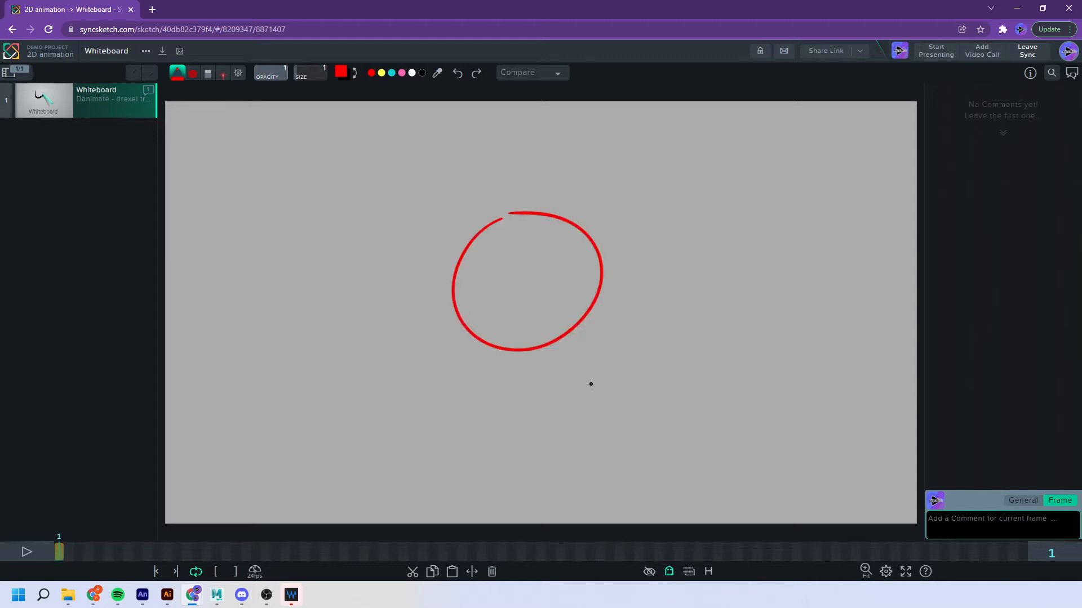
{"action": "key", "text": "Right"}
{"action": "key", "text": "Right"}
{"action": "key", "text": "Right"}
{"action": "key", "text": "Left"}
{"action": "key", "text": "Left"}
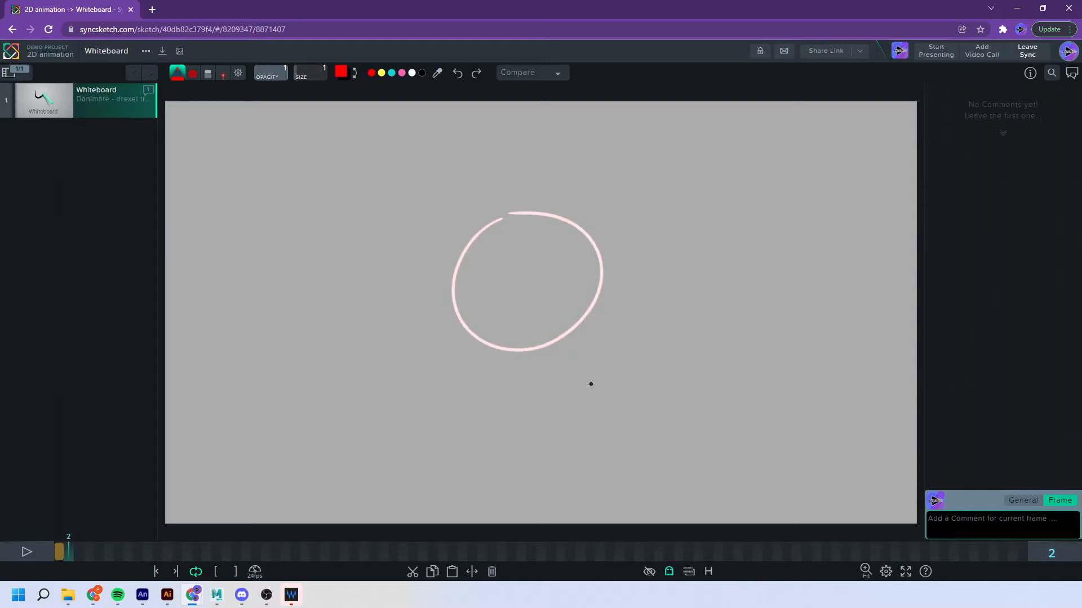
{"action": "key", "text": "Left"}
{"action": "key", "text": "Right"}
{"action": "key", "text": "o"}
{"action": "left_click", "coordinate": [668, 572]}
{"action": "left_click", "coordinate": [668, 571]}
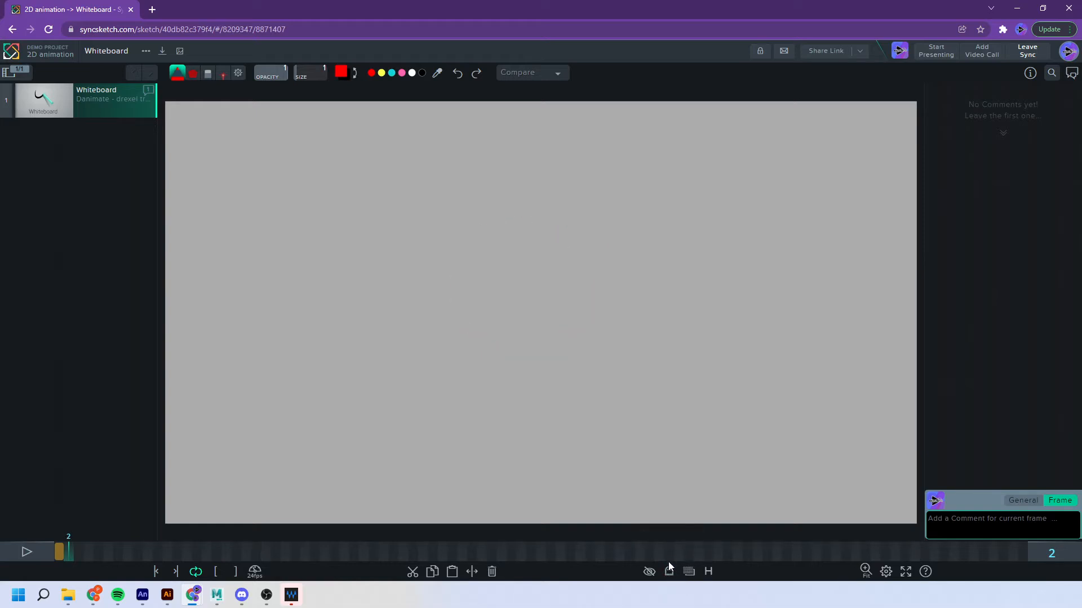
{"action": "key", "text": "g"}
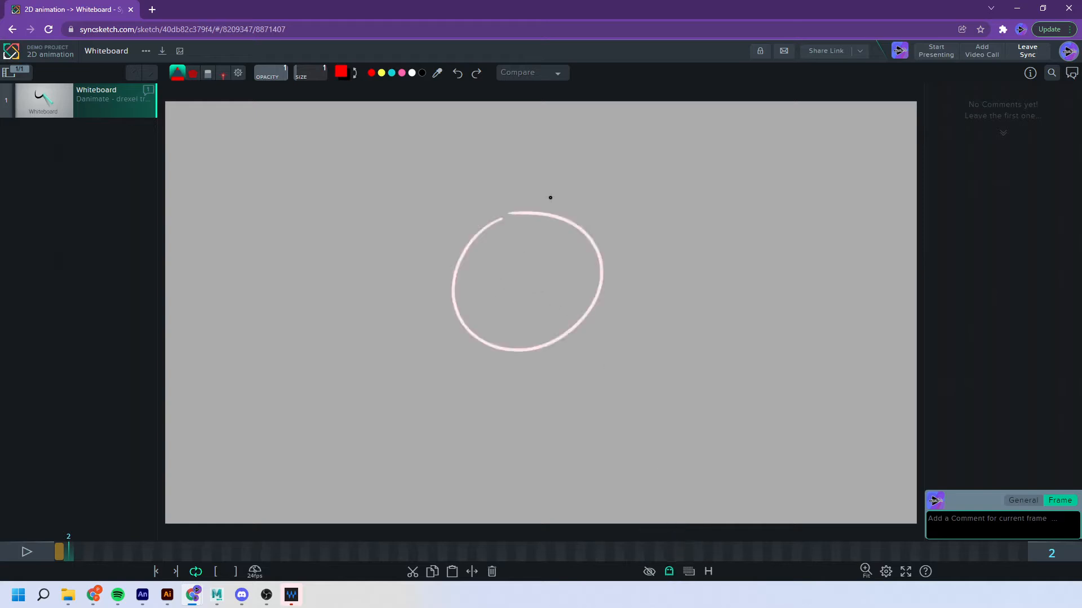
Draw a red circle on each of frames 2, 3 and 4, each shifted slightly further right than the previous one
{"action": "mouse_move", "coordinate": [511, 218]}
{"action": "left_mouse_down"}
{"action": "mouse_move", "coordinate": [486, 229]}
{"action": "mouse_move", "coordinate": [462, 269]}
{"action": "mouse_move", "coordinate": [491, 341]}
{"action": "mouse_move", "coordinate": [583, 331]}
{"action": "mouse_move", "coordinate": [572, 221]}
{"action": "mouse_move", "coordinate": [521, 220]}
{"action": "mouse_move", "coordinate": [486, 248]}
{"action": "mouse_move", "coordinate": [477, 298]}
{"action": "mouse_move", "coordinate": [518, 349]}
{"action": "mouse_move", "coordinate": [594, 333]}
{"action": "mouse_move", "coordinate": [599, 234]}
{"action": "mouse_move", "coordinate": [531, 227]}
{"action": "mouse_move", "coordinate": [508, 251]}
{"action": "mouse_move", "coordinate": [503, 320]}
{"action": "mouse_move", "coordinate": [574, 361]}
{"action": "mouse_move", "coordinate": [628, 253]}
{"action": "mouse_move", "coordinate": [585, 218]}
{"action": "left_mouse_up"}
{"action": "key", "text": "Right"}
{"action": "key", "text": "Right"}
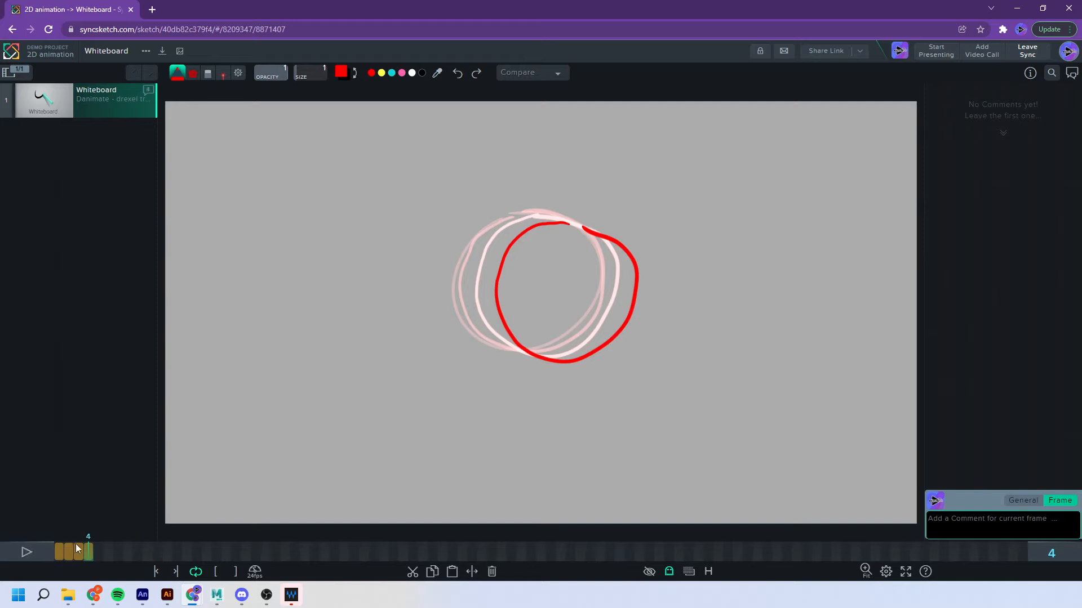
Play the whiteboard animation from the first frame to review the circle's movement
{"action": "left_click", "coordinate": [27, 552]}
{"action": "key", "text": "space"}
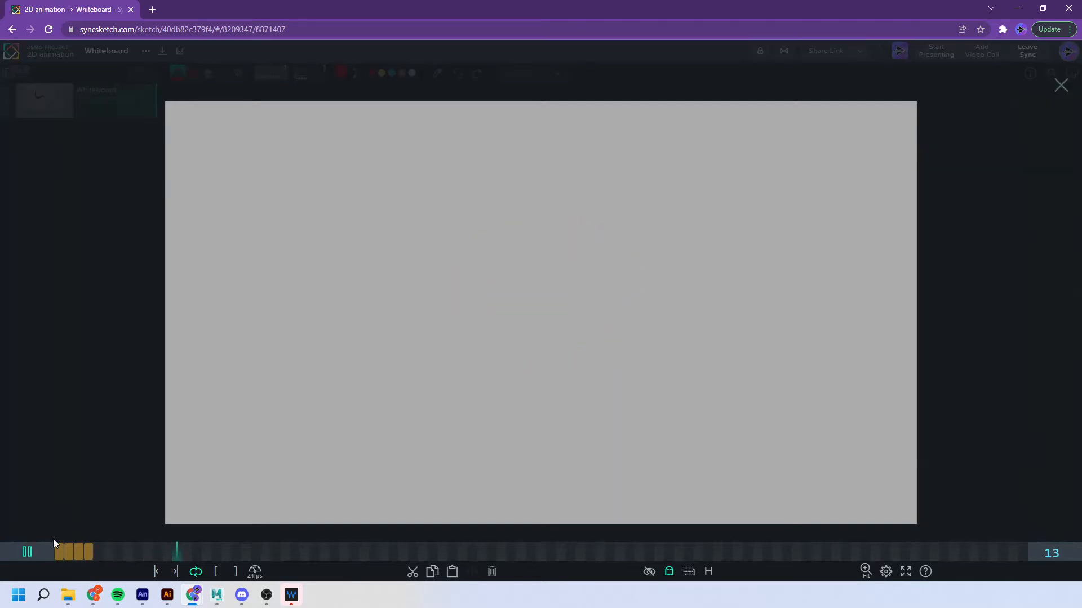
{"action": "key", "text": "space"}
{"action": "left_click_drag", "start_coordinate": [97, 550], "coordinate": [63, 526]}
{"action": "key", "text": "space"}
{"action": "key", "text": "space"}
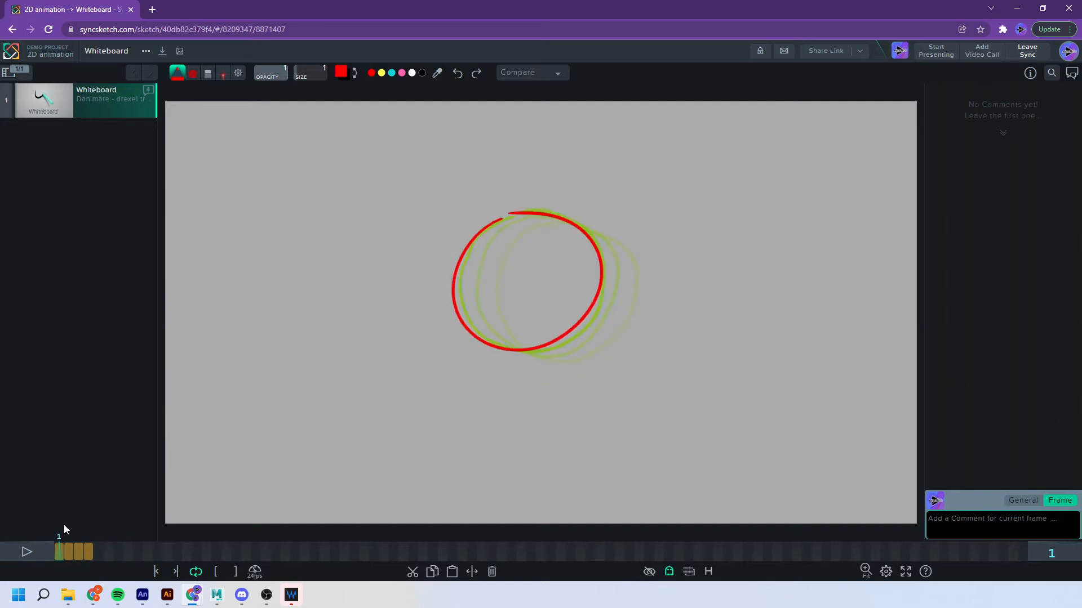
{"action": "key", "text": "space"}
{"action": "key", "text": "space"}
Draw a wide red oval right of the circles on frame 8 and a longer, flatter oval at the canvas's left on frame 20
{"action": "left_click", "coordinate": [98, 551]}
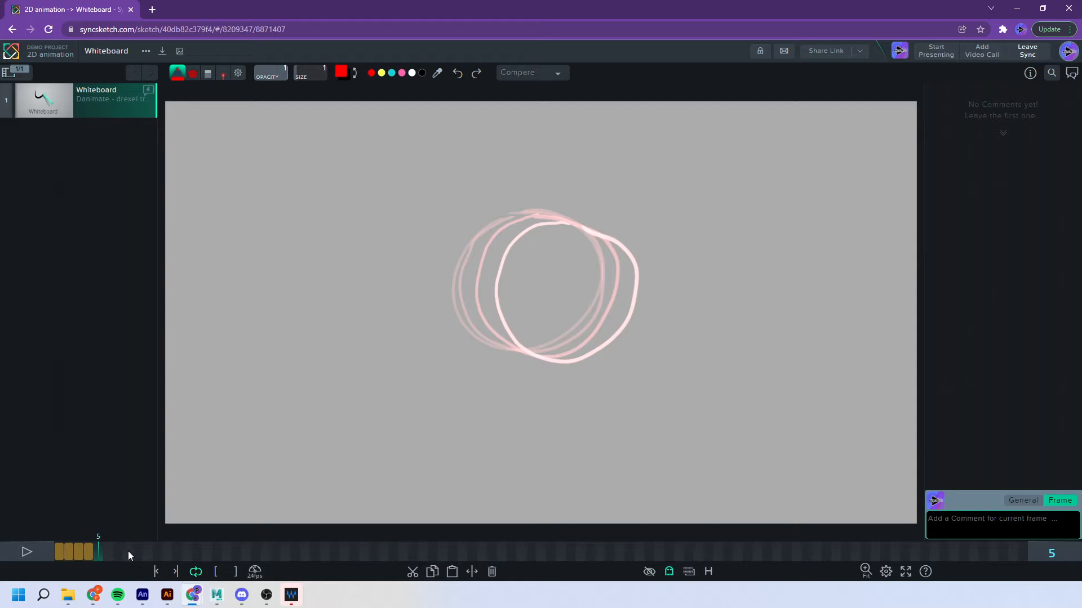
{"action": "mouse_move", "coordinate": [111, 551]}
{"action": "left_mouse_down"}
{"action": "mouse_move", "coordinate": [154, 551]}
{"action": "mouse_move", "coordinate": [128, 551]}
{"action": "left_mouse_up"}
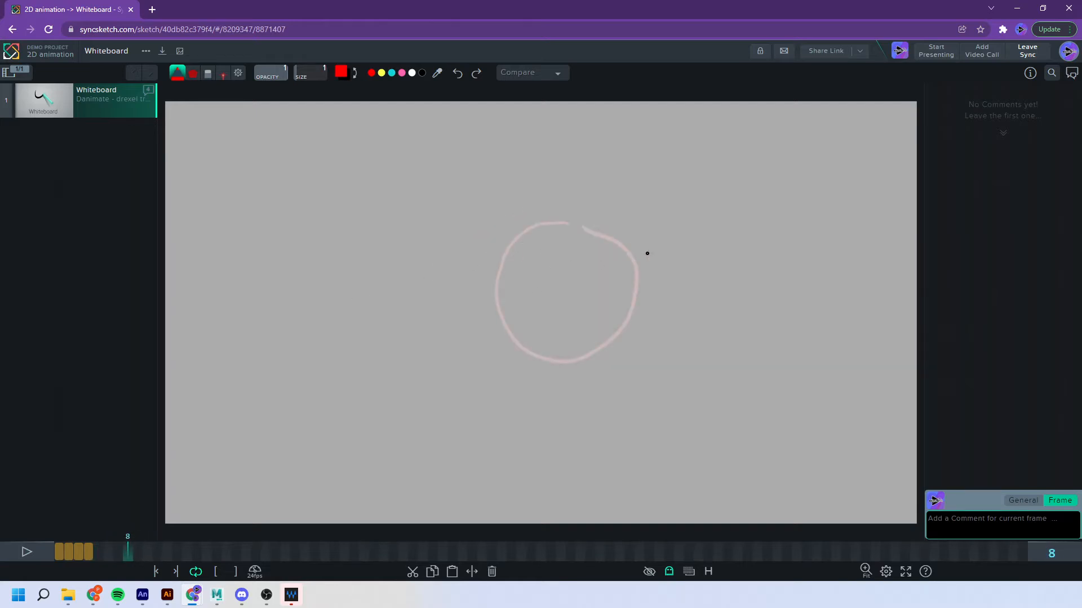
{"action": "mouse_move", "coordinate": [654, 231]}
{"action": "left_mouse_down"}
{"action": "mouse_move", "coordinate": [626, 226]}
{"action": "mouse_move", "coordinate": [577, 326]}
{"action": "mouse_move", "coordinate": [729, 266]}
{"action": "mouse_move", "coordinate": [640, 234]}
{"action": "left_mouse_up"}
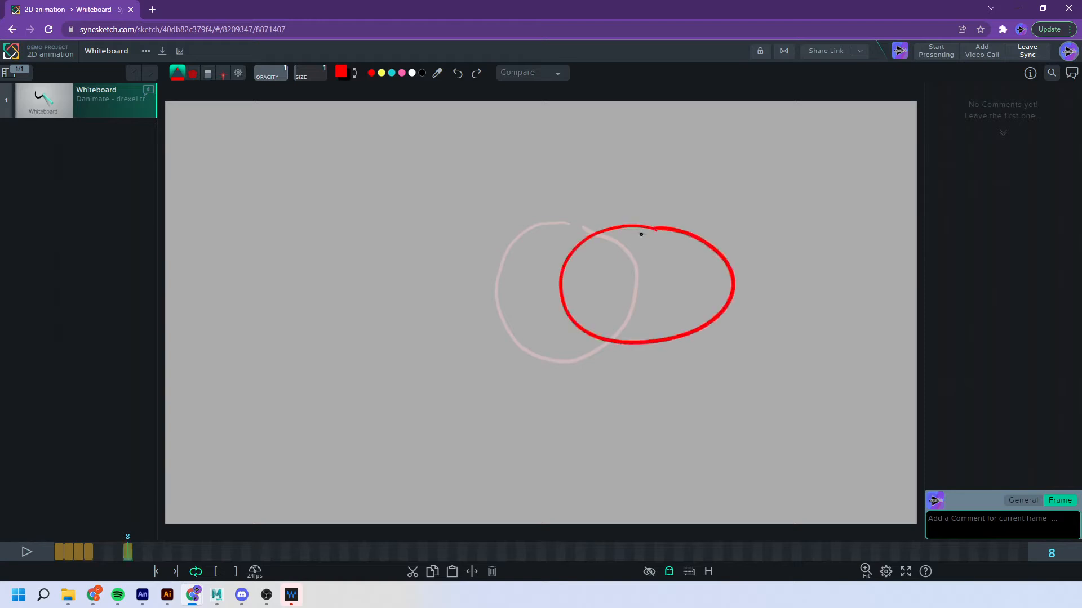
{"action": "left_click", "coordinate": [246, 546]}
{"action": "mouse_move", "coordinate": [319, 265]}
{"action": "left_mouse_down"}
{"action": "mouse_move", "coordinate": [229, 278]}
{"action": "mouse_move", "coordinate": [328, 275]}
{"action": "left_mouse_up"}
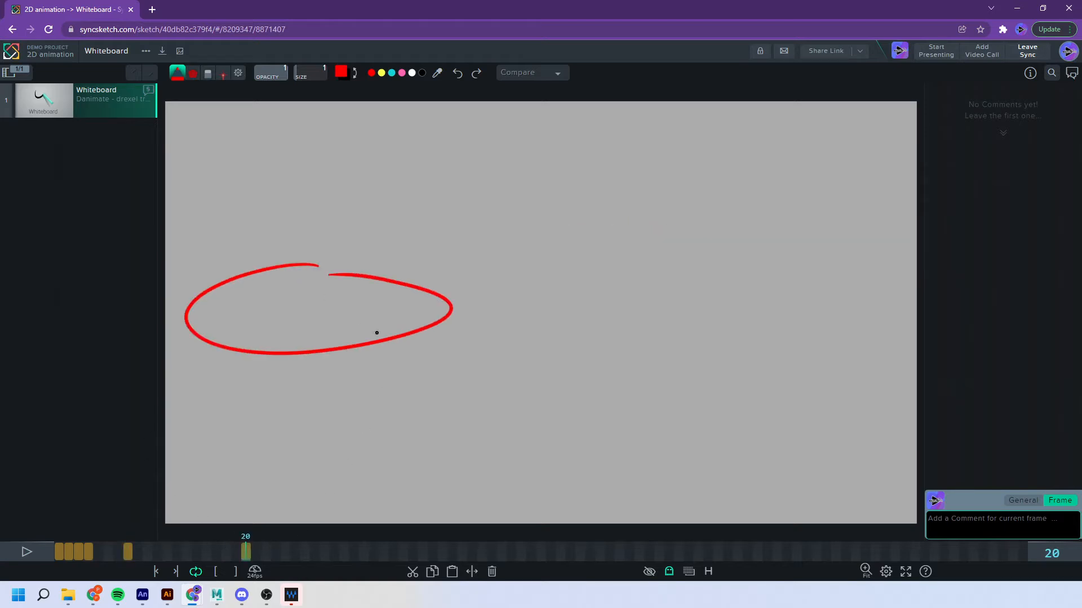
Enable Hold Sketches in the Add New Sketch mode and scrub to frame 13
{"action": "left_click_drag", "start_coordinate": [206, 543], "coordinate": [127, 546]}
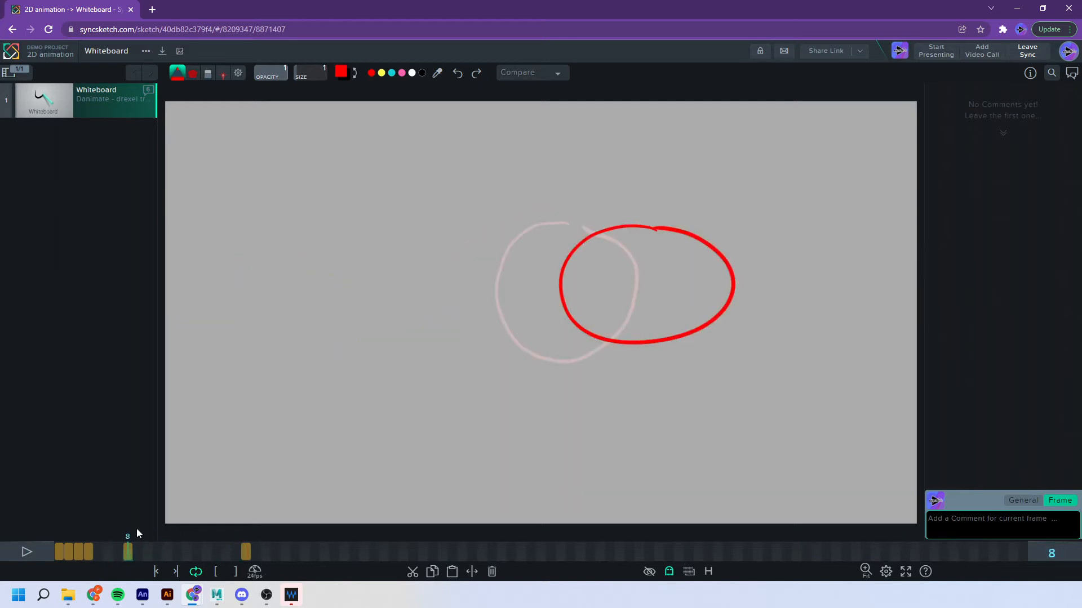
{"action": "left_click", "coordinate": [709, 571]}
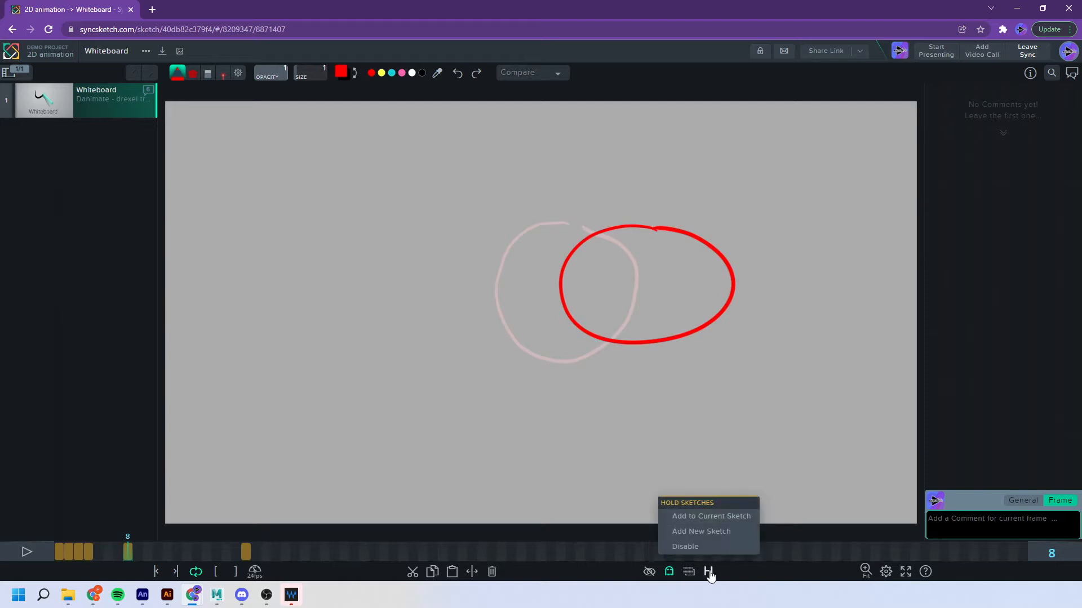
{"action": "left_click", "coordinate": [726, 533]}
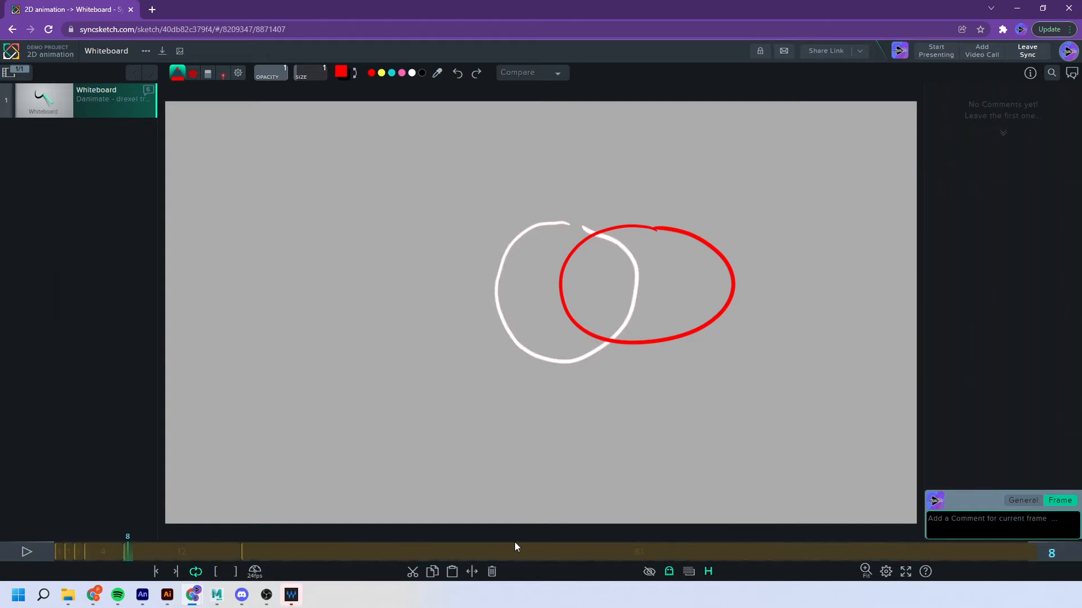
{"action": "left_click_drag", "start_coordinate": [139, 545], "coordinate": [176, 549]}
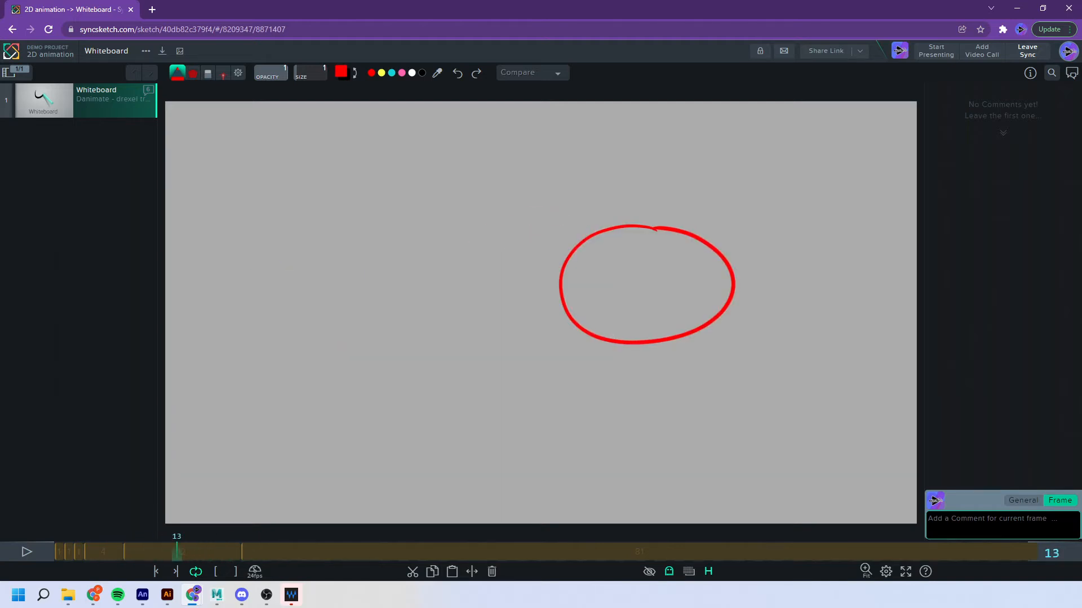
{"action": "left_click", "coordinate": [710, 572]}
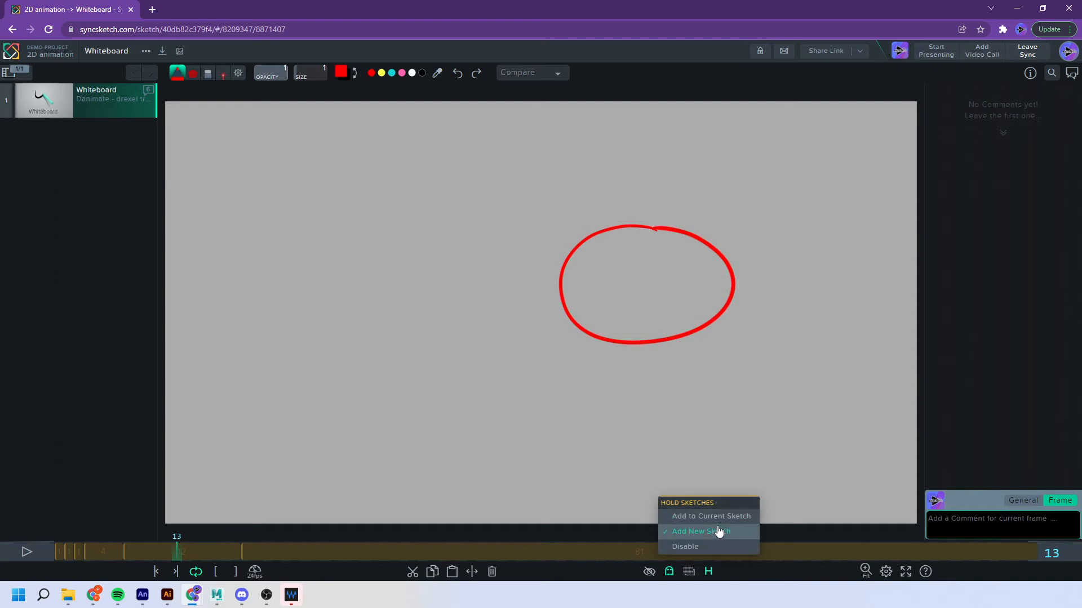
Set the ghosting range to 10 frames before and after
{"action": "left_click", "coordinate": [669, 572]}
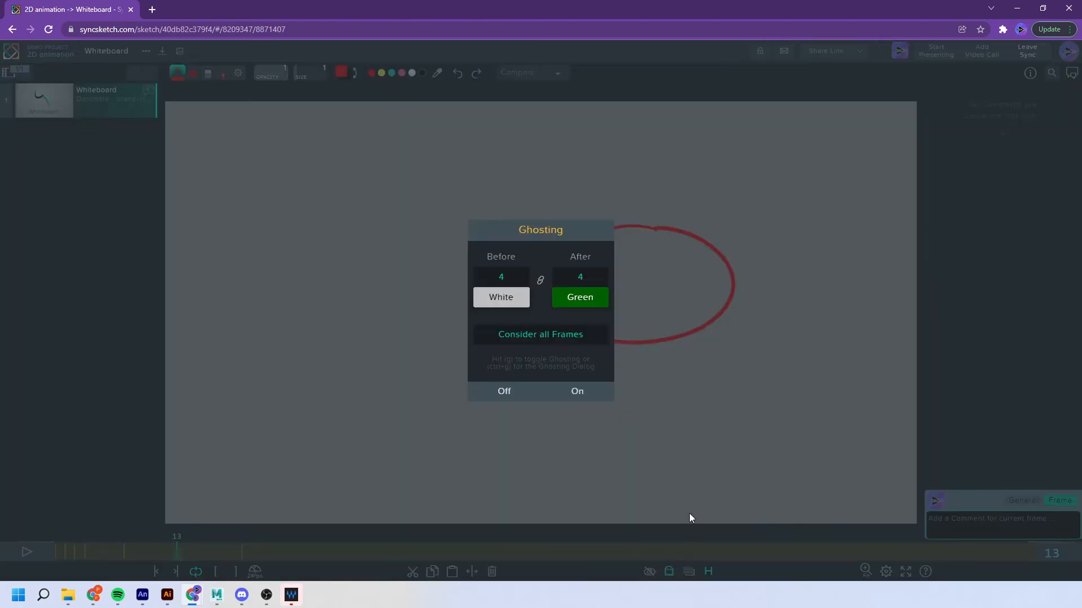
{"action": "left_click", "coordinate": [561, 277]}
{"action": "left_click_drag", "start_coordinate": [561, 277], "coordinate": [586, 269]}
{"action": "key", "text": "BackSpace"}
{"action": "type", "text": "10"}
{"action": "key", "text": "Return"}
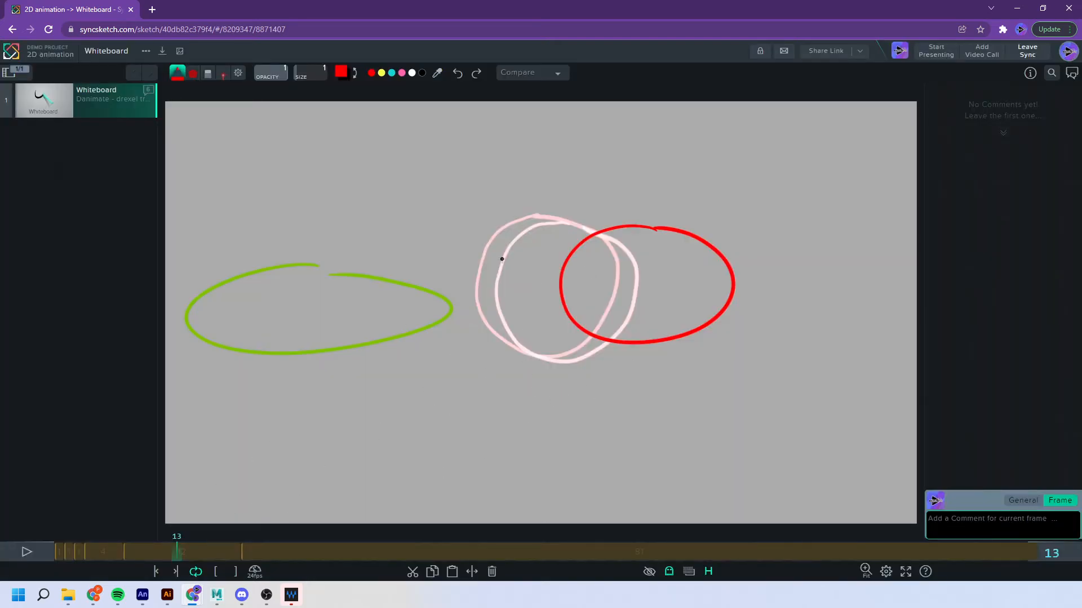
Draw a wide in-between oval on frame 13, roughly midway between the frame 8 and frame 20 ovals, and move to frame 11
{"action": "mouse_move", "coordinate": [486, 251]}
{"action": "left_mouse_down"}
{"action": "mouse_move", "coordinate": [391, 255]}
{"action": "mouse_move", "coordinate": [544, 248]}
{"action": "left_mouse_up"}
{"action": "left_click", "coordinate": [147, 551]}
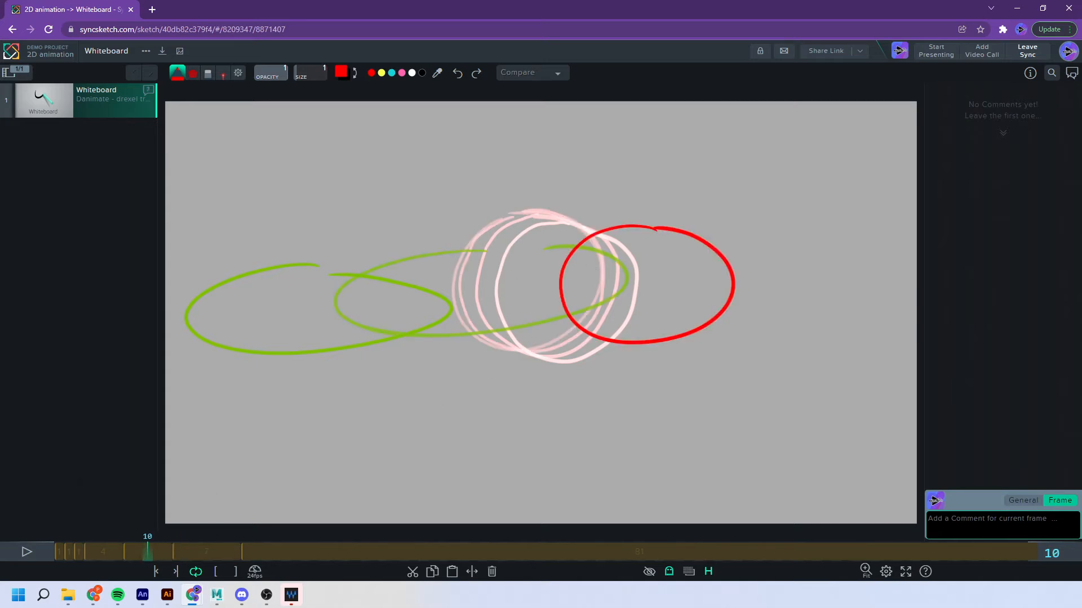
{"action": "key", "text": "Right"}
Set the ghosting range to 25 frames before and after
{"action": "left_click", "coordinate": [682, 573]}
{"action": "left_click_drag", "start_coordinate": [569, 272], "coordinate": [598, 272]}
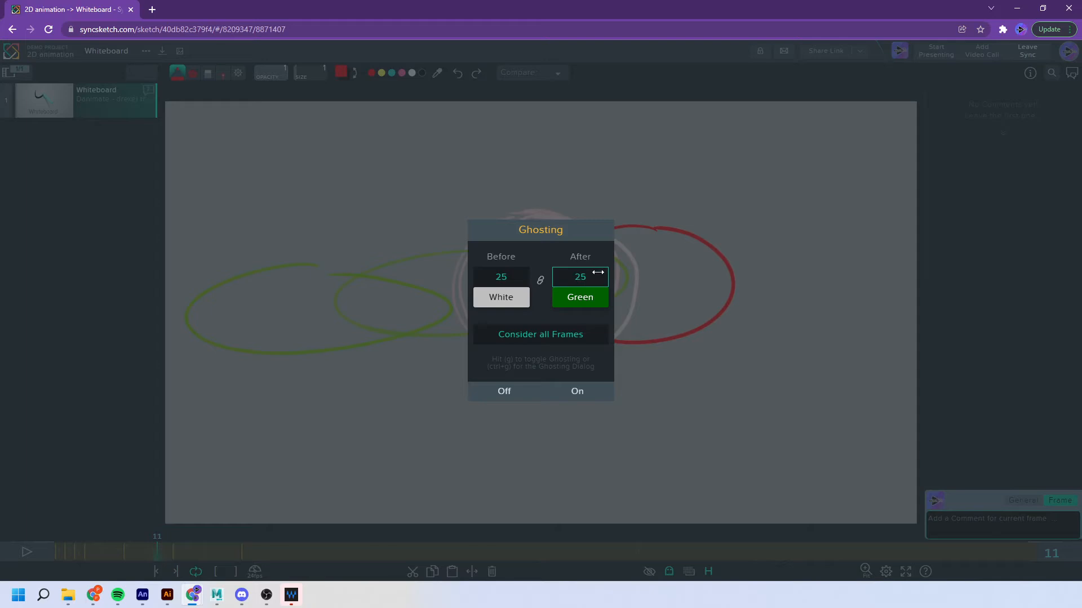
{"action": "key", "text": "Return"}
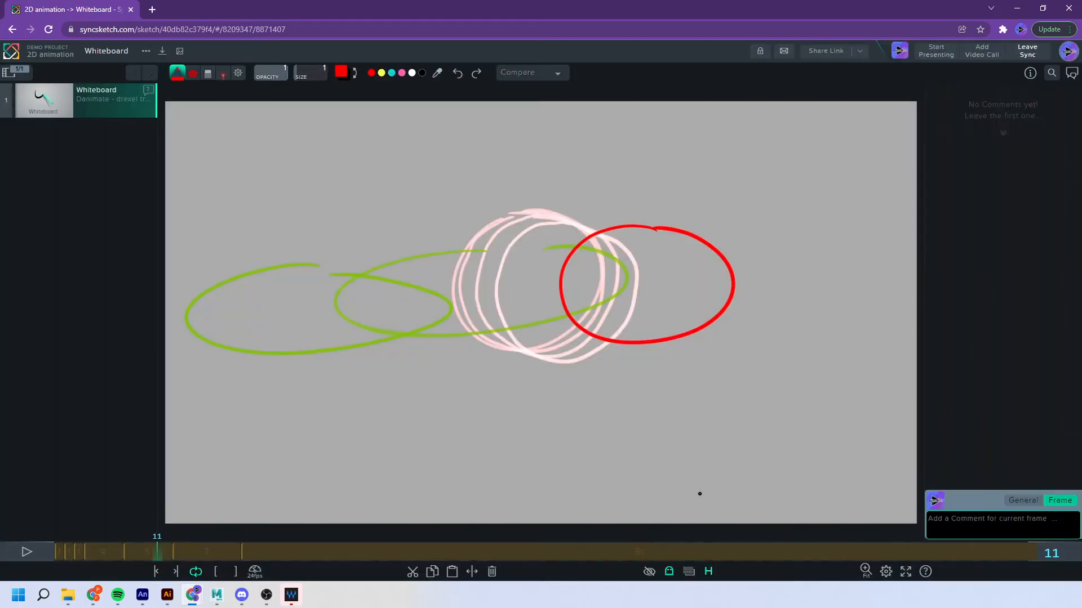
Set the ghosting range to 4 frames before and after, with ghosting turned on
{"action": "left_click", "coordinate": [671, 573]}
{"action": "left_click_drag", "start_coordinate": [567, 269], "coordinate": [601, 270]}
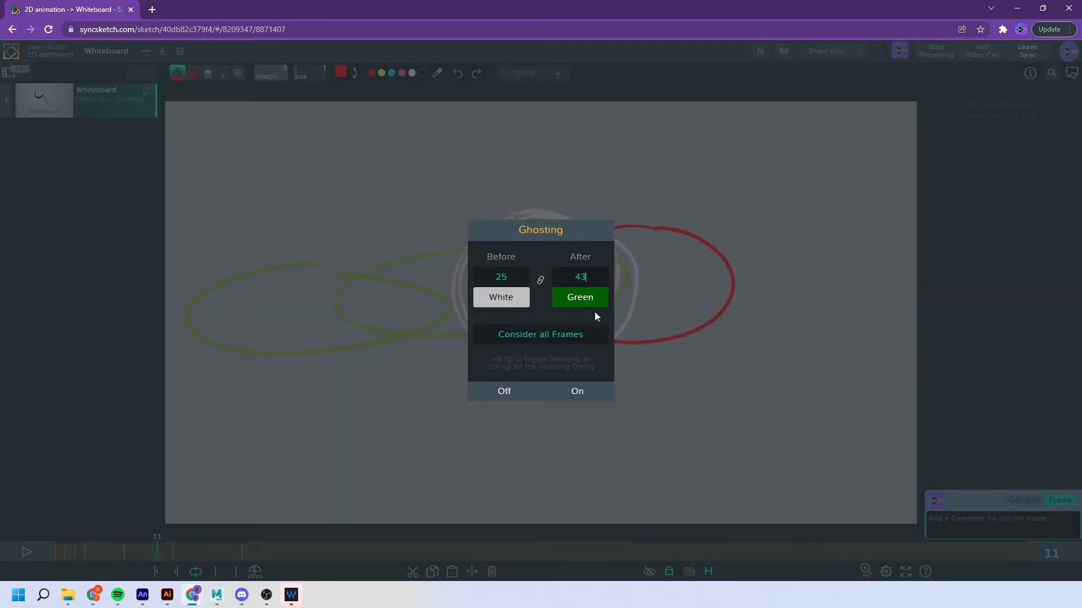
{"action": "key", "text": "Return"}
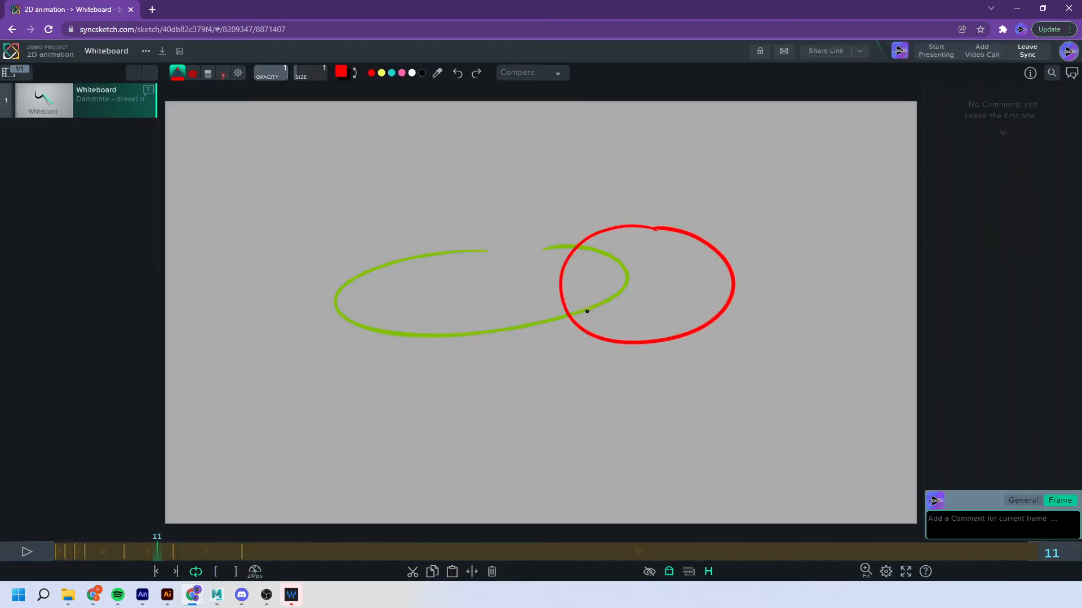
{"action": "left_click", "coordinate": [670, 573]}
{"action": "left_click", "coordinate": [593, 392]}
Draw a wide, flat in-between oval on frame 10, between the frame 8 and frame 13 ovals
{"action": "key", "text": "Left"}
{"action": "key", "text": "Left"}
{"action": "key", "text": "Left"}
{"action": "key", "text": "Left"}
{"action": "key", "text": "Right"}
{"action": "key", "text": "Right"}
{"action": "key", "text": "Right"}
{"action": "mouse_move", "coordinate": [563, 245]}
{"action": "left_mouse_down"}
{"action": "mouse_move", "coordinate": [542, 245]}
{"action": "mouse_move", "coordinate": [590, 245]}
{"action": "left_mouse_up"}
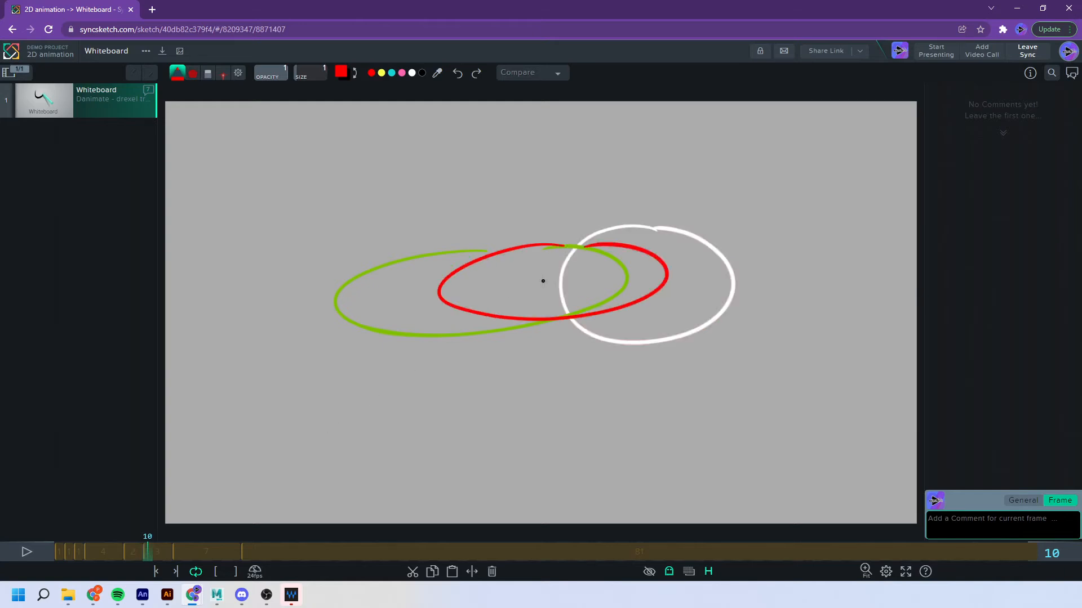
Draw an in-between oval on frame 16, between the frame 13 and frame 20 ovals, and move to frame 14
{"action": "left_click_drag", "start_coordinate": [183, 553], "coordinate": [207, 553]}
{"action": "key", "text": "Left"}
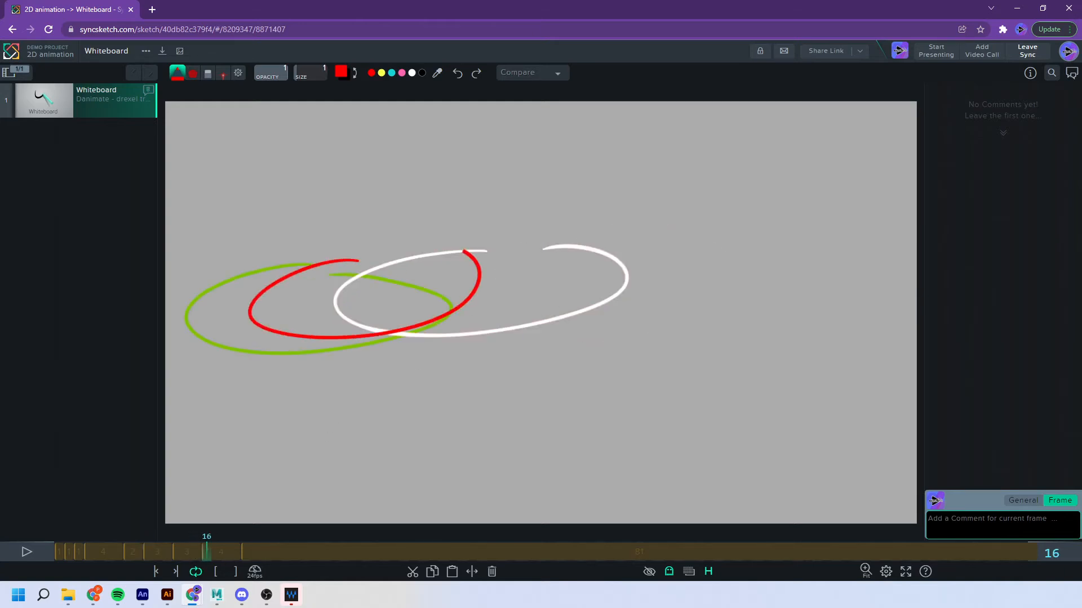
{"action": "key", "text": "Left"}
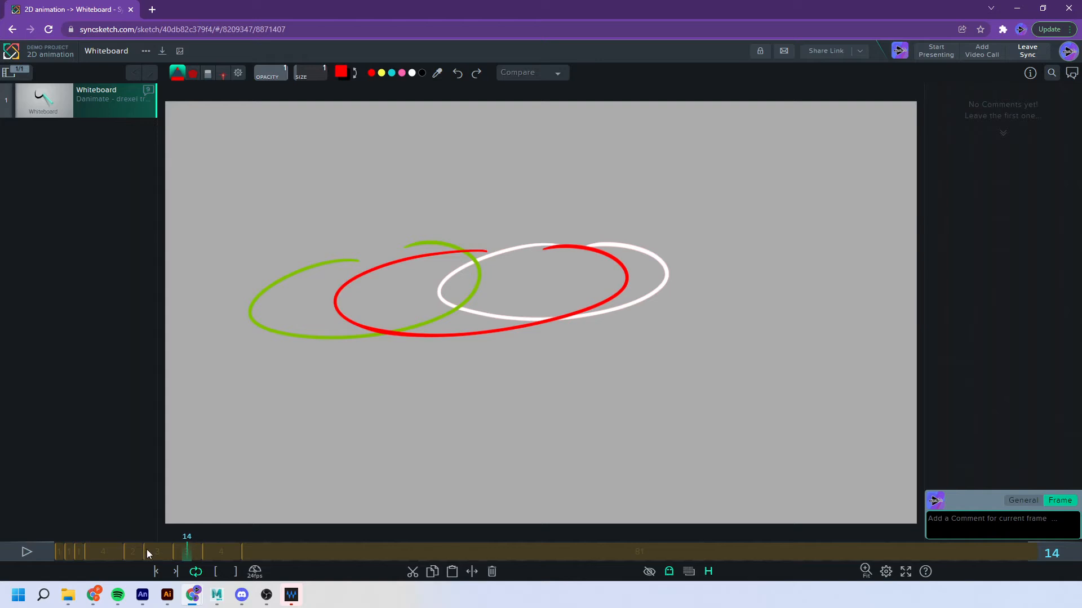
Draw a short vertical test stroke on frame 18 in Add New Sketch mode and undo it
{"action": "left_click", "coordinate": [225, 551]}
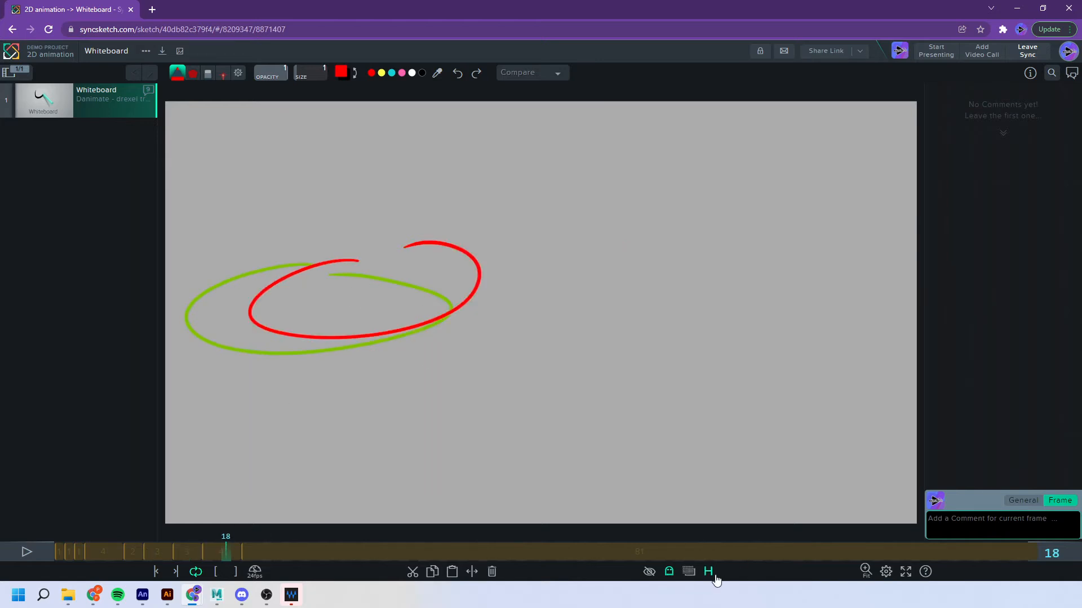
{"action": "left_click_drag", "start_coordinate": [362, 258], "coordinate": [368, 311]}
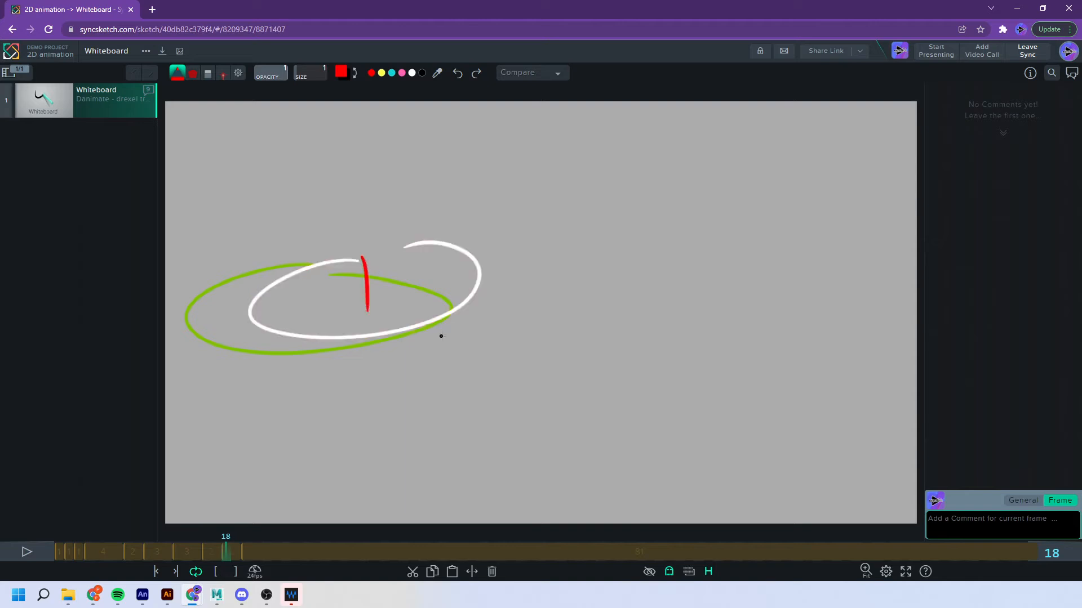
{"action": "key", "text": "ctrl+z"}
{"action": "left_click_drag", "start_coordinate": [218, 552], "coordinate": [225, 547]}
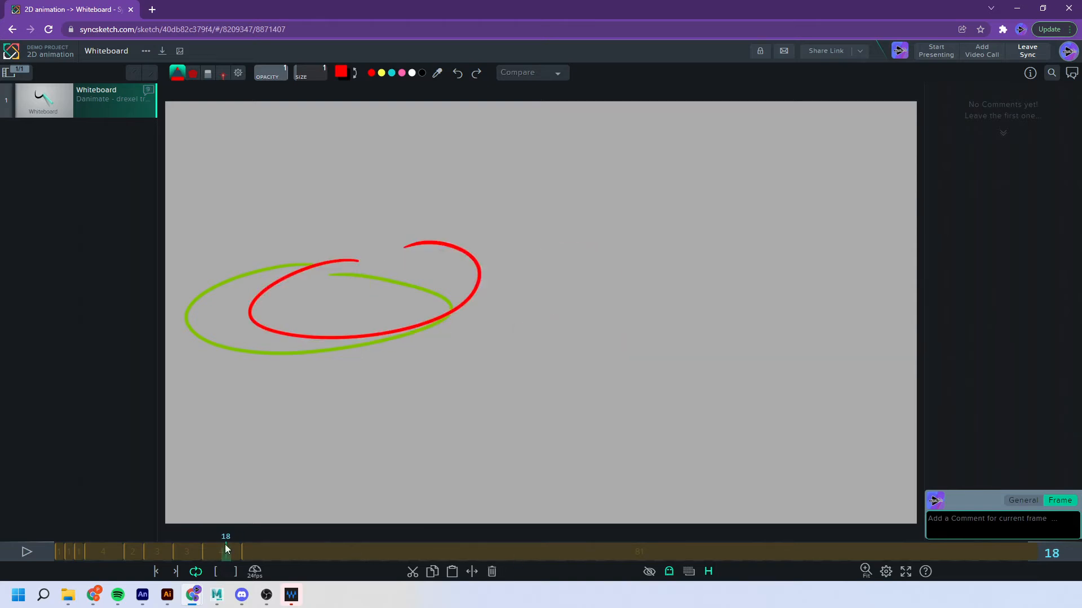
Switch Hold Sketches to Add to Current Sketch and, from frame 18, add a curved stroke just right of the held frame 16 oval
{"action": "left_click", "coordinate": [708, 572]}
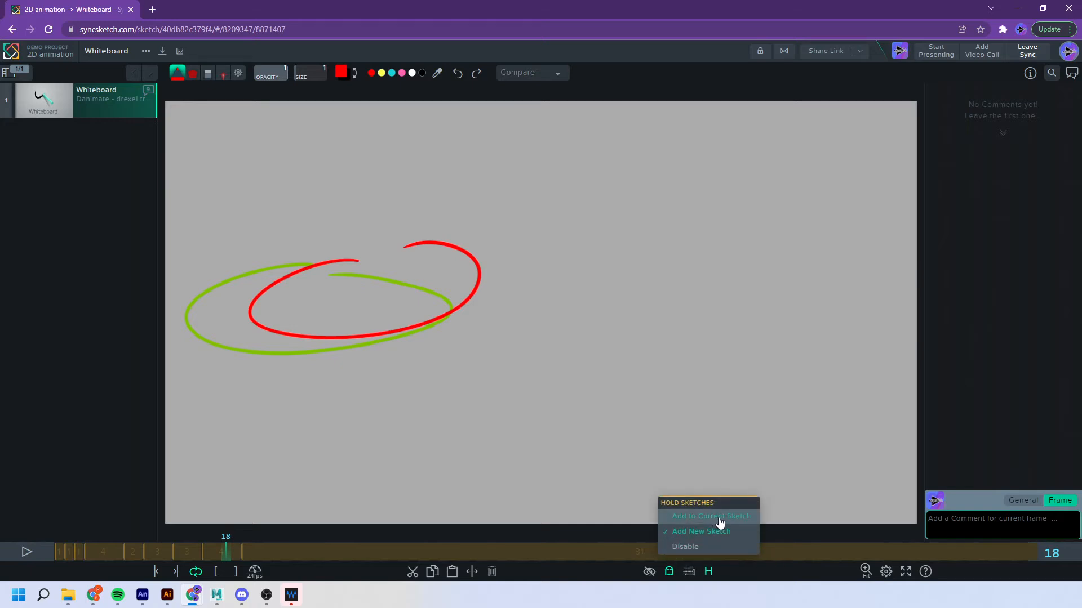
{"action": "left_click", "coordinate": [719, 524]}
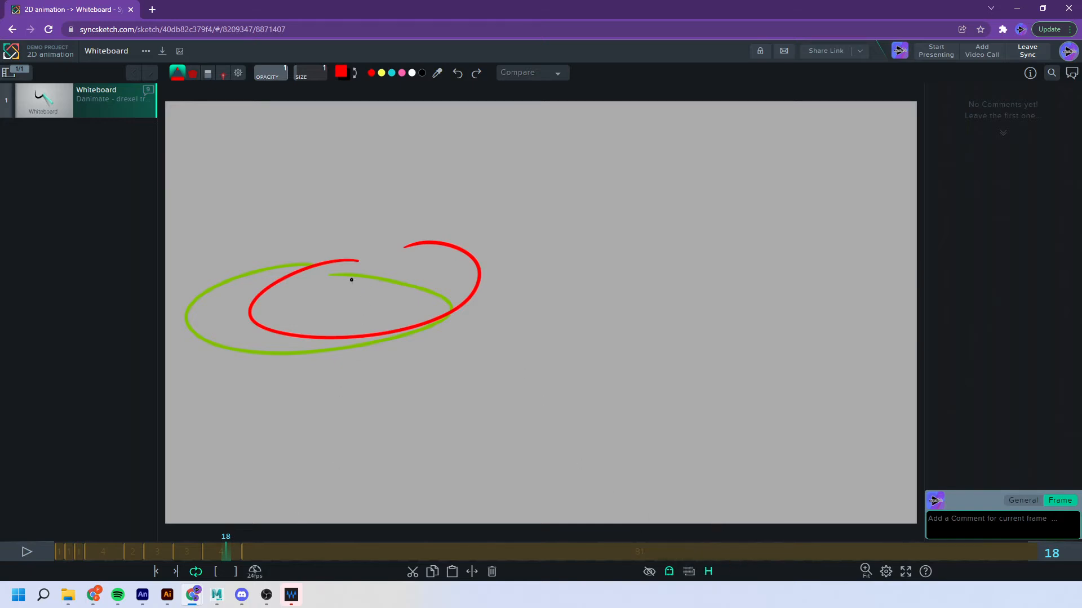
{"action": "left_click_drag", "start_coordinate": [322, 279], "coordinate": [322, 299]}
{"action": "left_click_drag", "start_coordinate": [382, 268], "coordinate": [381, 314]}
{"action": "key", "text": "ctrl+z"}
{"action": "key", "text": "ctrl+z"}
{"action": "left_click_drag", "start_coordinate": [479, 243], "coordinate": [460, 328]}
{"action": "left_click_drag", "start_coordinate": [539, 241], "coordinate": [535, 337]}
{"action": "key", "text": "ctrl+z"}
{"action": "mouse_move", "coordinate": [236, 541]}
{"action": "left_mouse_down"}
{"action": "mouse_move", "coordinate": [169, 542]}
{"action": "mouse_move", "coordinate": [219, 539]}
{"action": "left_mouse_up"}
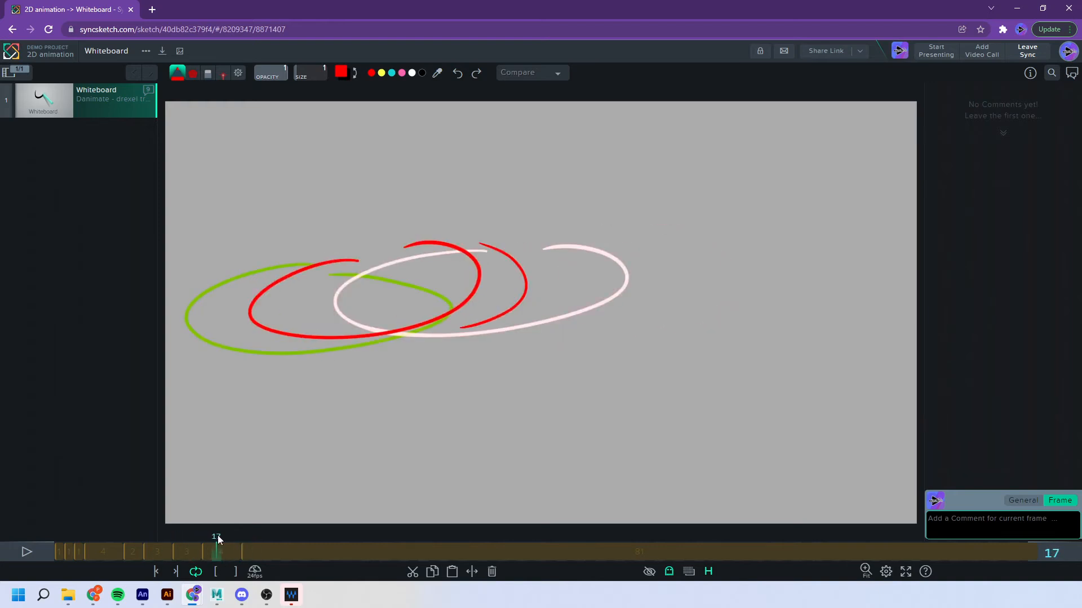
Switch Hold Sketches back to Add New Sketch
{"action": "left_click", "coordinate": [711, 571]}
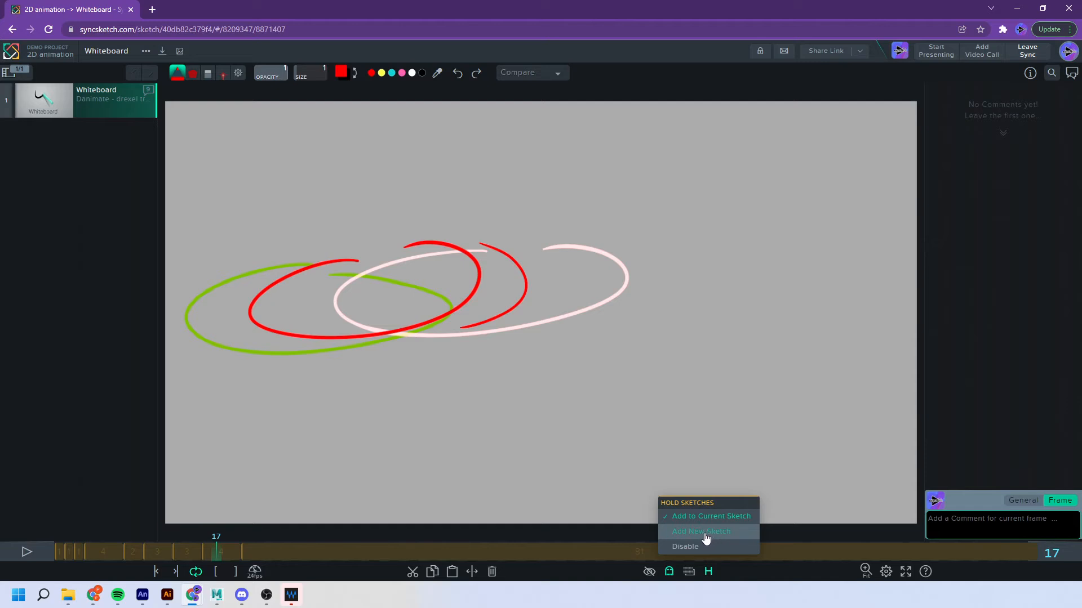
{"action": "left_click", "coordinate": [705, 538]}
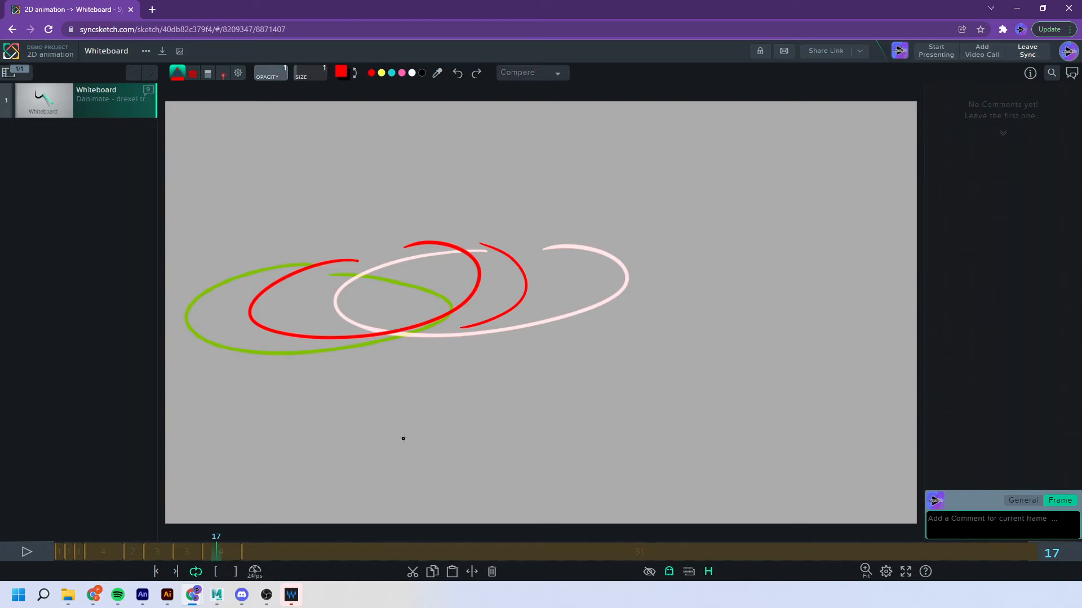
{"action": "left_click", "coordinate": [710, 571]}
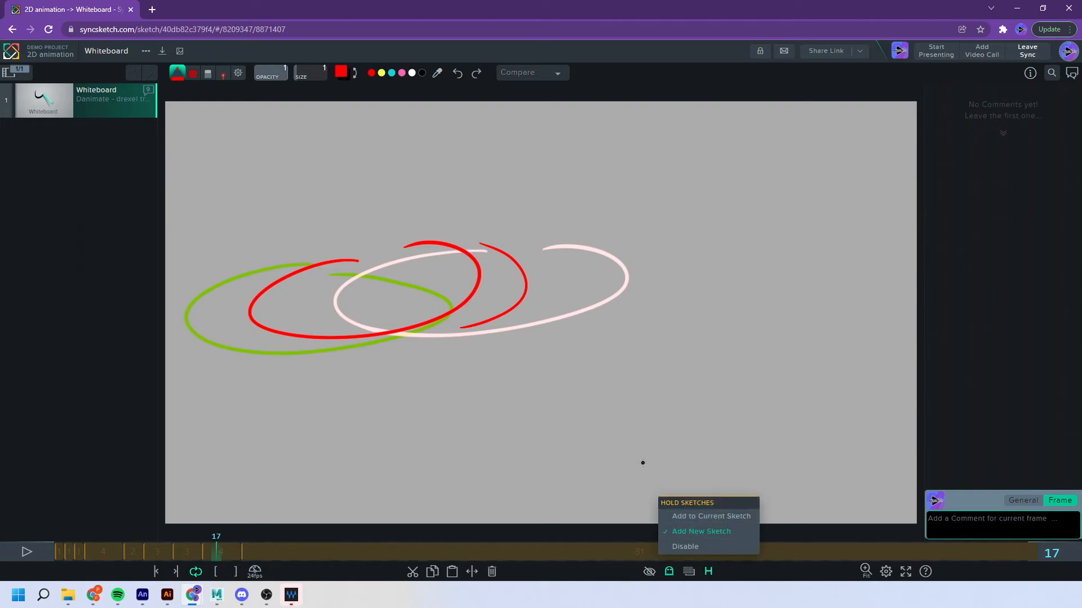
{"action": "left_click", "coordinate": [661, 437]}
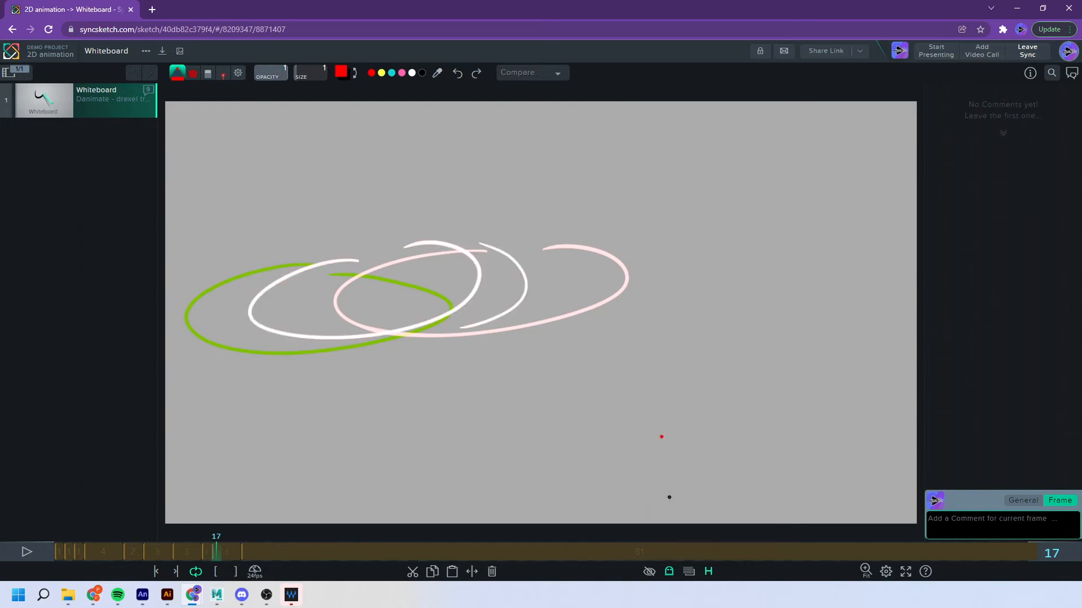
Scrub and play the animation to review its timing, stopping at frame 8
{"action": "left_click_drag", "start_coordinate": [281, 543], "coordinate": [89, 548]}
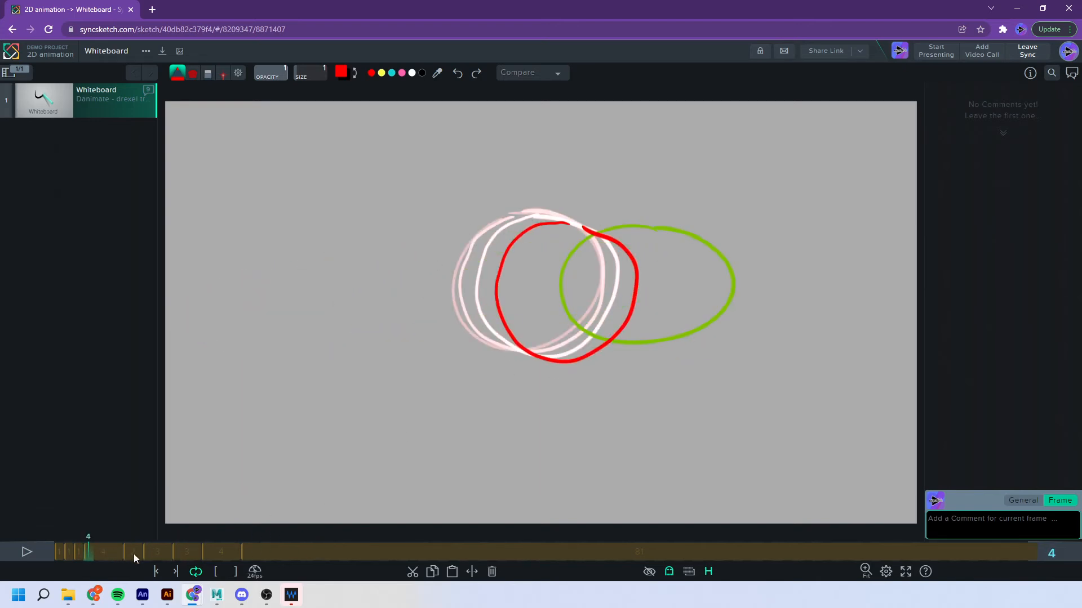
{"action": "key", "text": "space"}
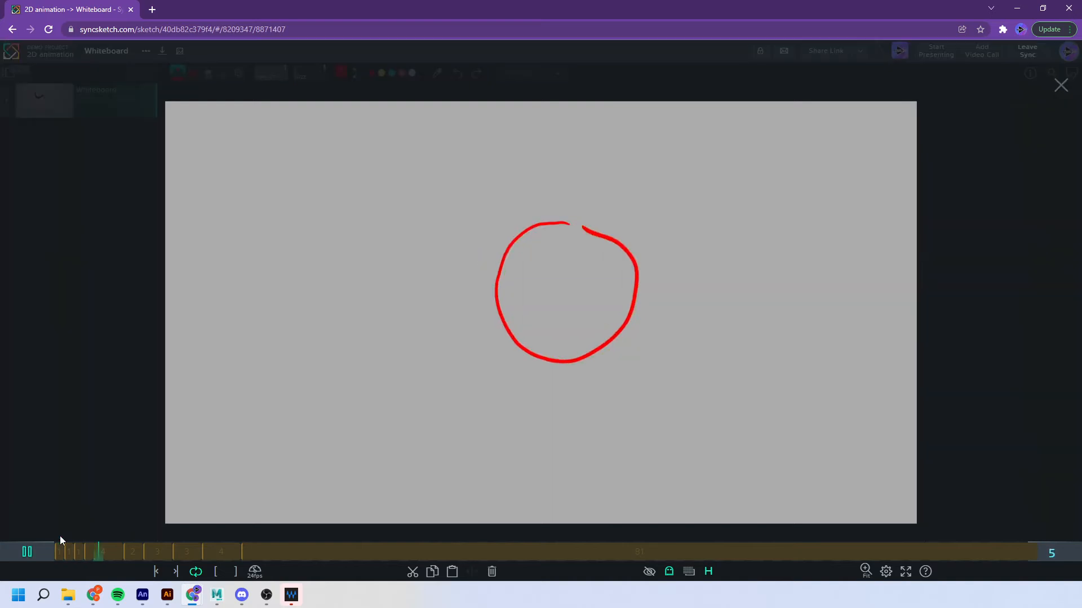
{"action": "key", "text": "space"}
{"action": "left_click_drag", "start_coordinate": [281, 550], "coordinate": [127, 550]}
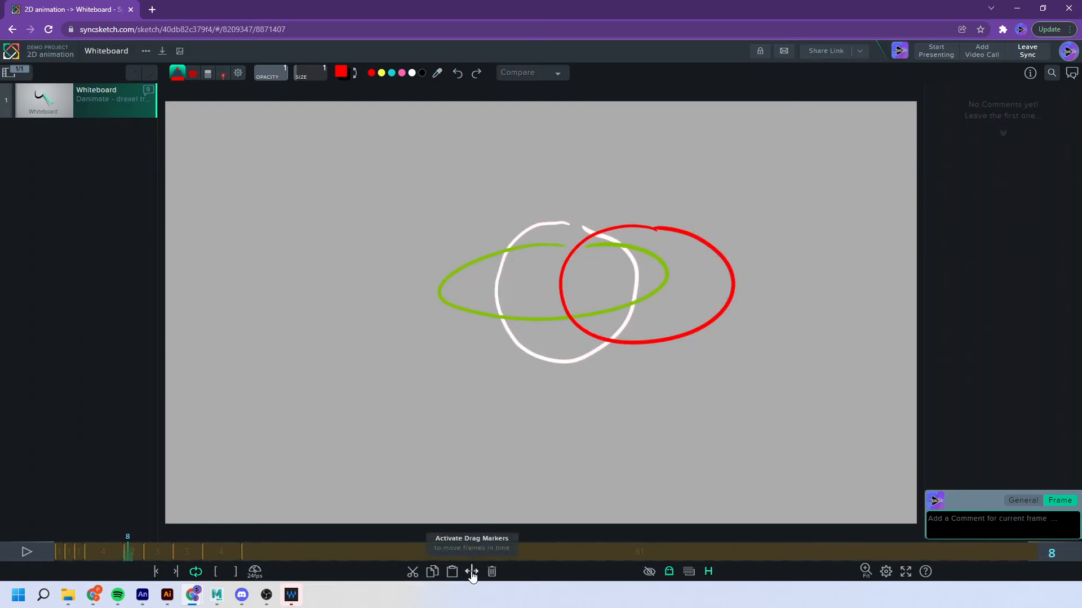
Activate Drag Markers, move the last three sketches to frames 11, 12 and 13, and play back the retimed animation
{"action": "left_click", "coordinate": [473, 573]}
{"action": "left_click", "coordinate": [247, 549]}
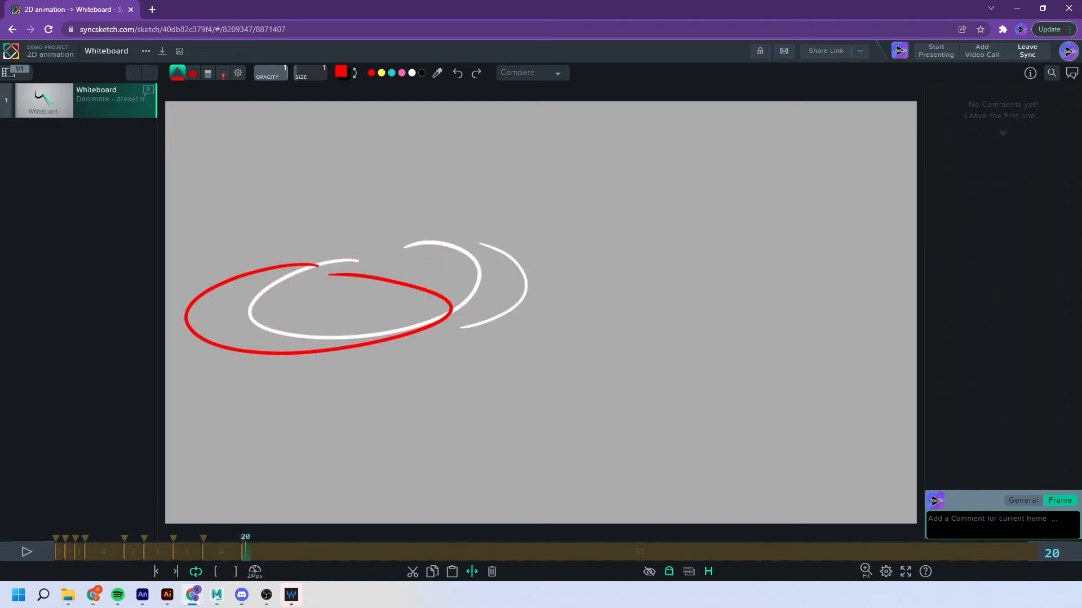
{"action": "left_click_drag", "start_coordinate": [246, 544], "coordinate": [236, 544]}
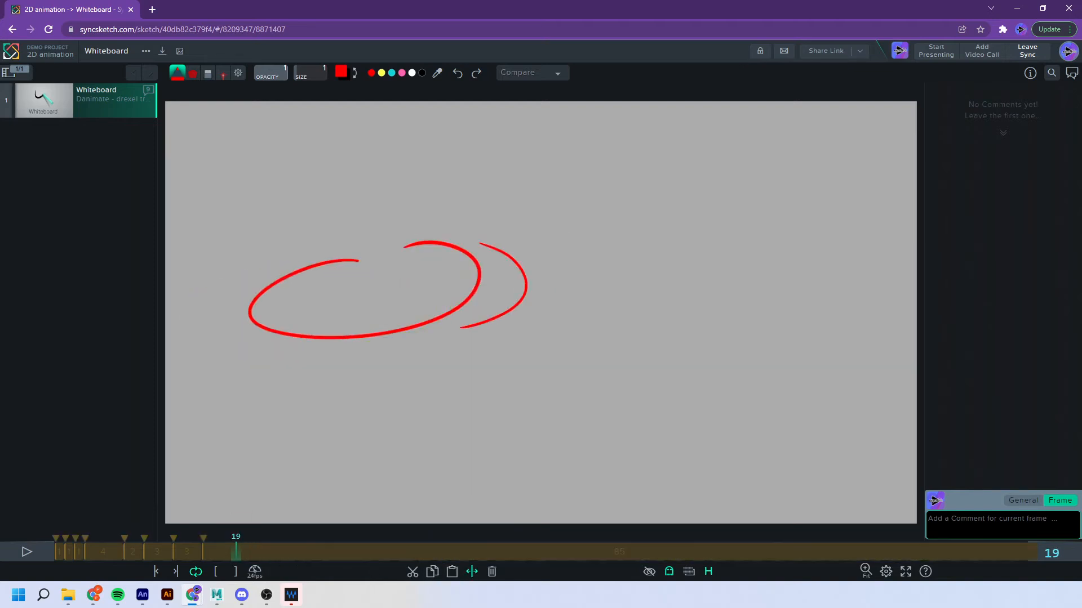
{"action": "left_click", "coordinate": [473, 574]}
{"action": "left_click", "coordinate": [473, 574]}
{"action": "mouse_move", "coordinate": [201, 539]}
{"action": "left_mouse_down"}
{"action": "mouse_move", "coordinate": [185, 539]}
{"action": "mouse_move", "coordinate": [215, 539]}
{"action": "mouse_move", "coordinate": [88, 546]}
{"action": "left_mouse_up"}
{"action": "left_click", "coordinate": [124, 537]}
{"action": "right_click", "coordinate": [128, 537]}
{"action": "left_click", "coordinate": [26, 551]}
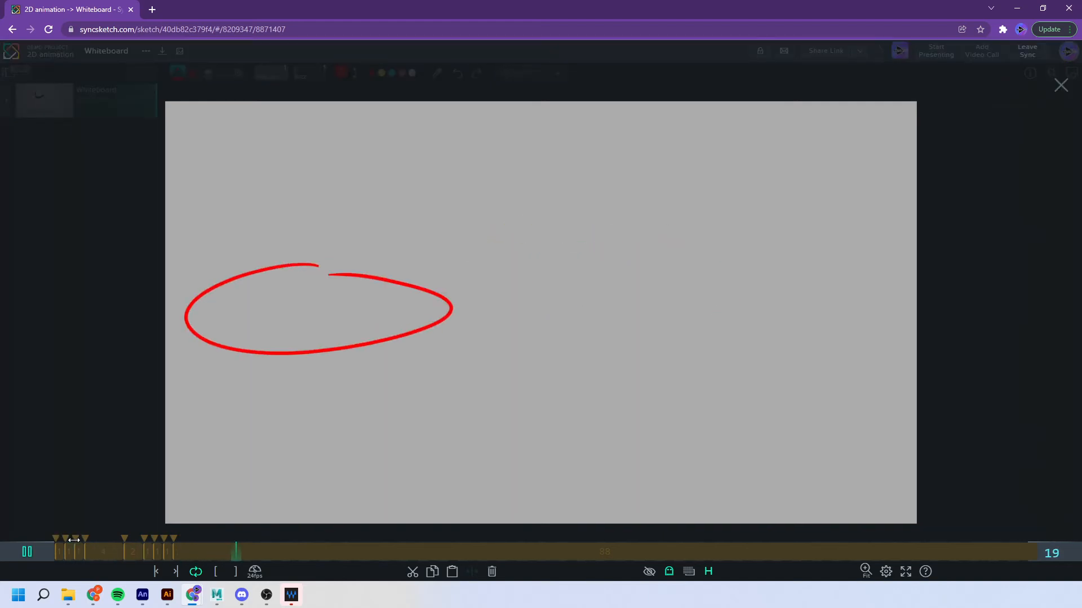
{"action": "key", "text": "space"}
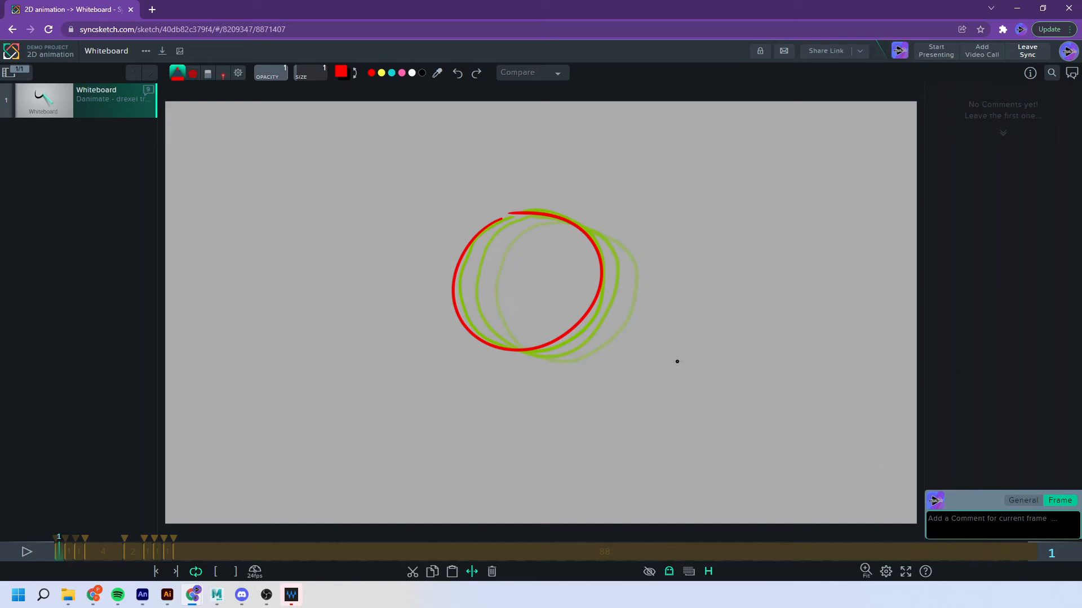
Set the total frames to 102 in the Whiteboard Preferences
{"action": "left_click", "coordinate": [147, 55]}
{"action": "left_click", "coordinate": [147, 51]}
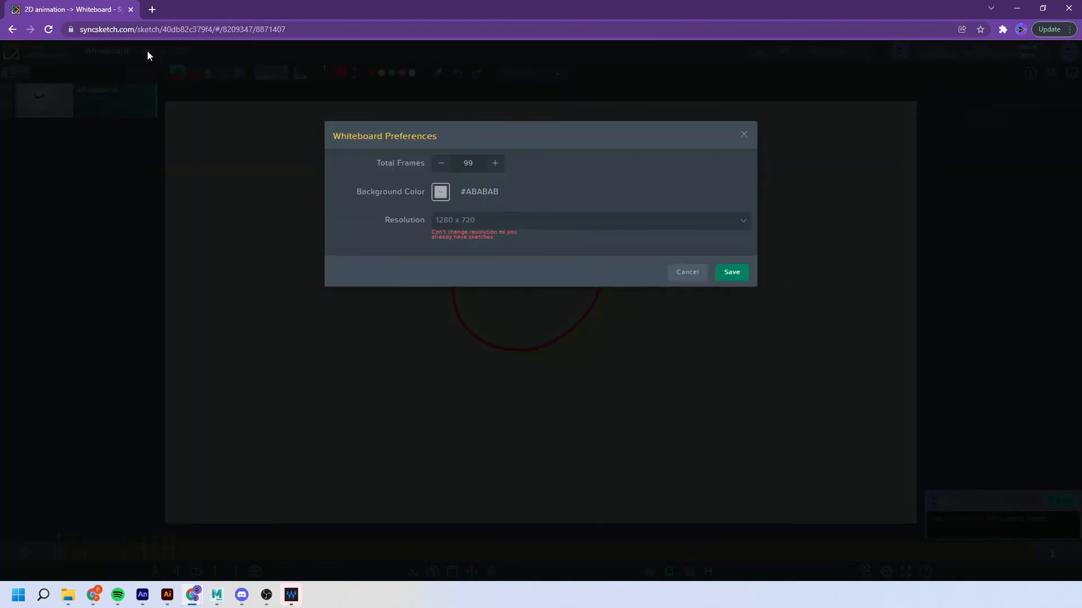
{"action": "left_click", "coordinate": [493, 168]}
{"action": "left_click", "coordinate": [492, 167]}
{"action": "left_click", "coordinate": [493, 167]}
{"action": "left_click", "coordinate": [493, 167]}
Set the whiteboard background color to light green #ADD394 and save the preferences
{"action": "left_click", "coordinate": [441, 193]}
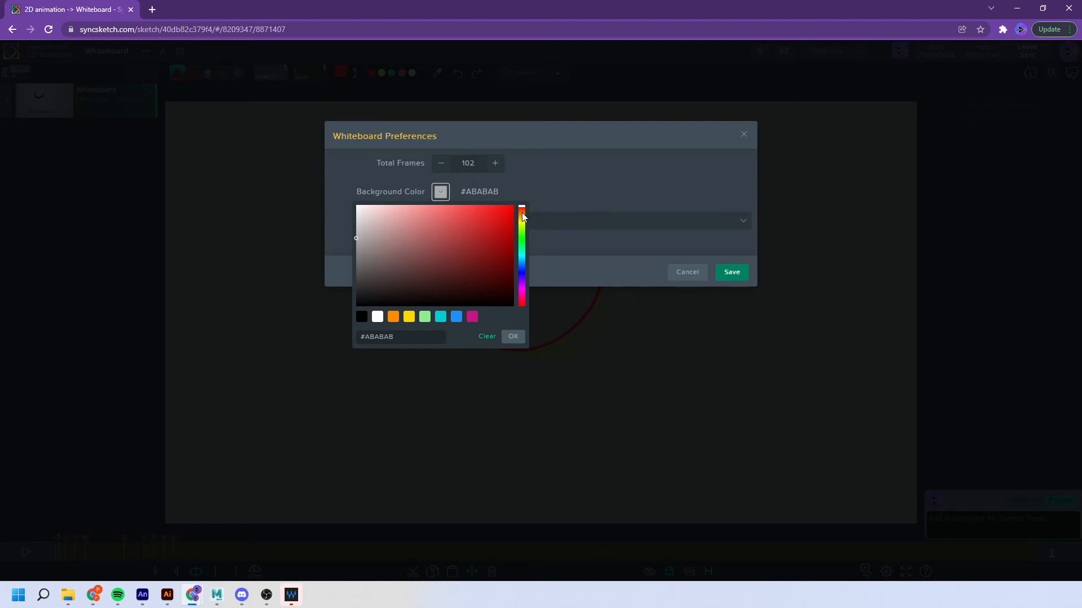
{"action": "left_click", "coordinate": [522, 232]}
{"action": "left_click", "coordinate": [420, 211]}
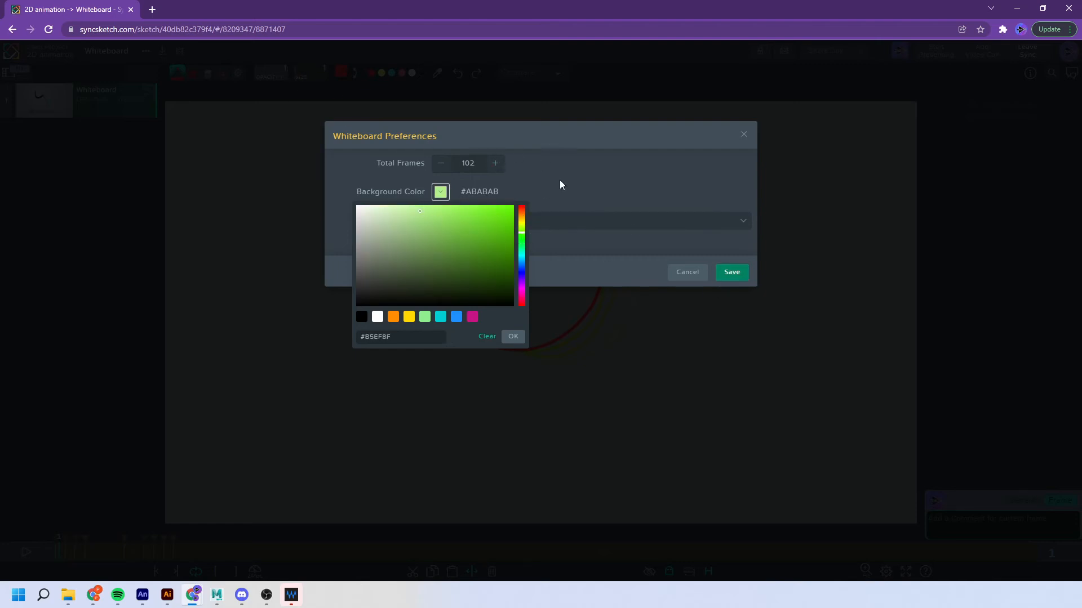
{"action": "mouse_move", "coordinate": [417, 223]}
{"action": "left_mouse_down"}
{"action": "mouse_move", "coordinate": [505, 231]}
{"action": "mouse_move", "coordinate": [451, 216]}
{"action": "mouse_move", "coordinate": [403, 222]}
{"action": "left_mouse_up"}
{"action": "left_click", "coordinate": [512, 335]}
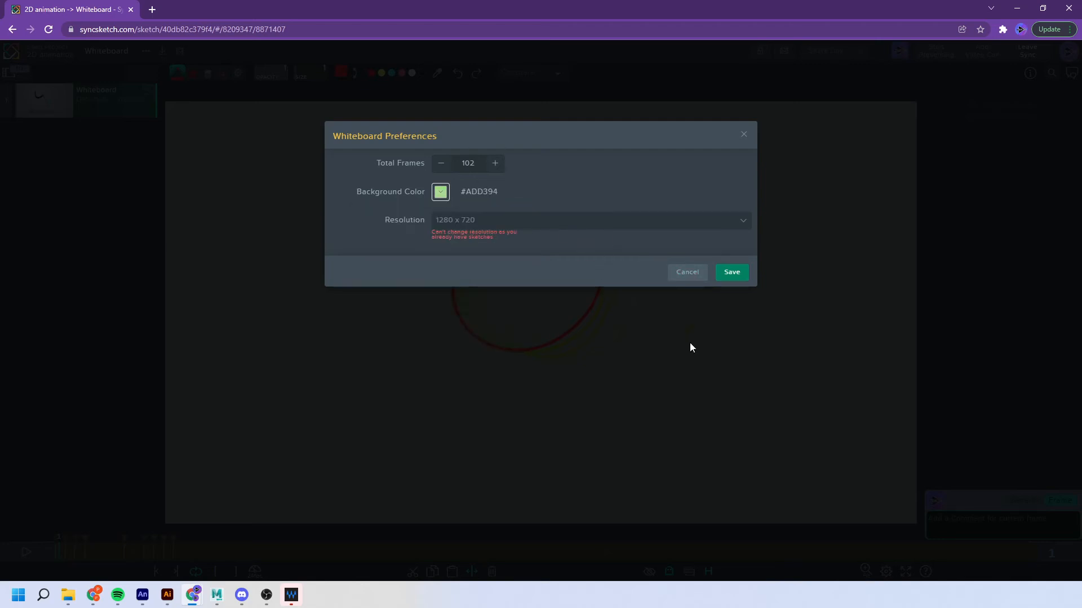
{"action": "left_click", "coordinate": [736, 274]}
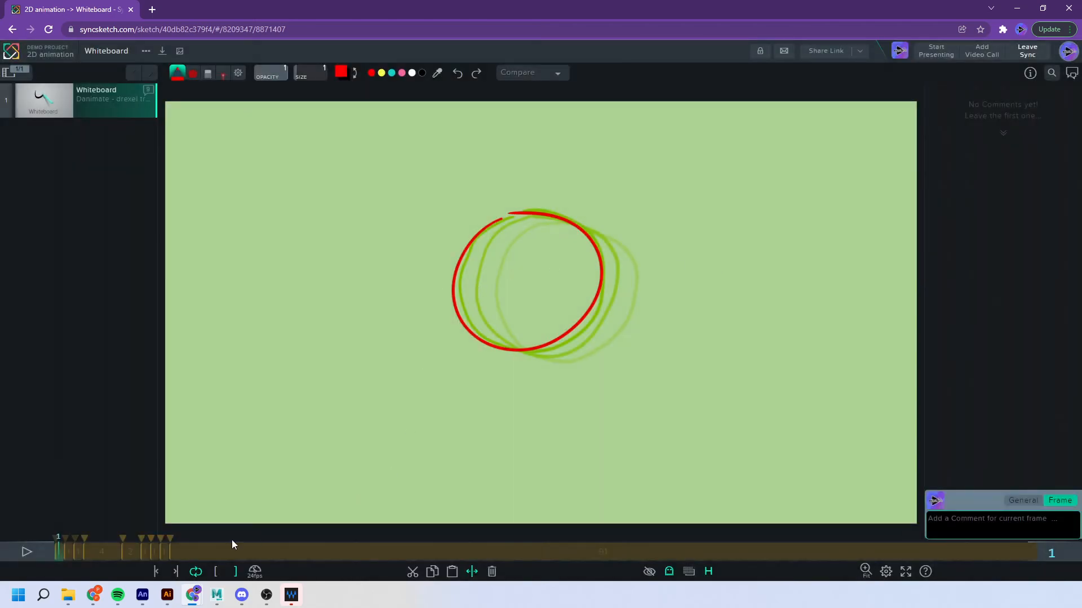
Turn ghosting off and scrub from frame 20 back to frame 8
{"action": "left_click", "coordinate": [126, 549]}
{"action": "left_click_drag", "start_coordinate": [126, 550], "coordinate": [240, 529]}
{"action": "left_click", "coordinate": [671, 574]}
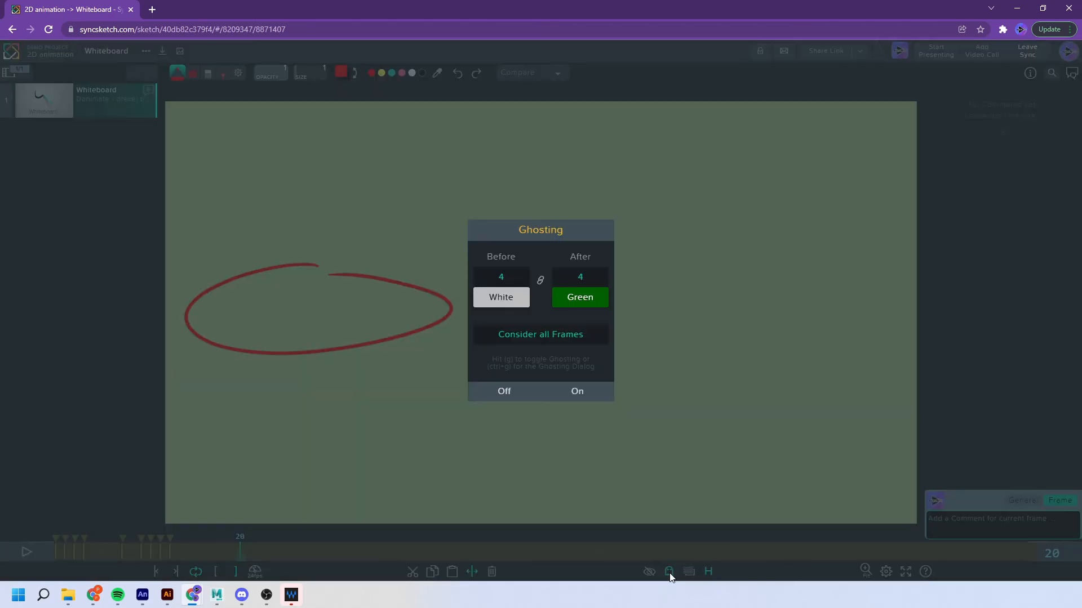
{"action": "left_click", "coordinate": [529, 394]}
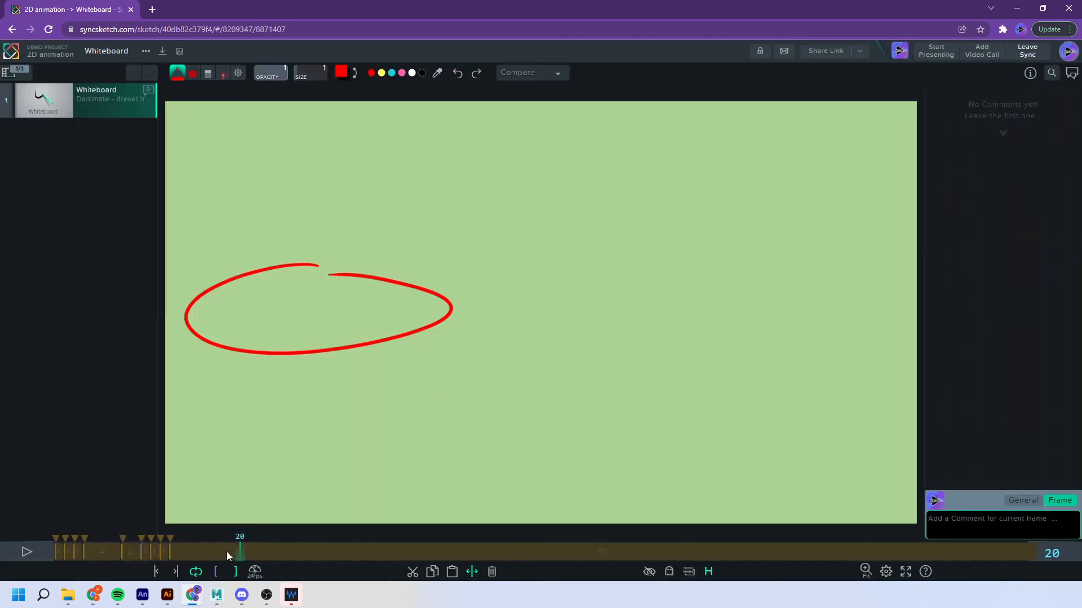
{"action": "left_click", "coordinate": [189, 551]}
{"action": "mouse_move", "coordinate": [179, 551]}
{"action": "left_mouse_down"}
{"action": "mouse_move", "coordinate": [187, 544]}
{"action": "mouse_move", "coordinate": [76, 545]}
{"action": "mouse_move", "coordinate": [194, 548]}
{"action": "mouse_move", "coordinate": [141, 551]}
{"action": "left_mouse_up"}
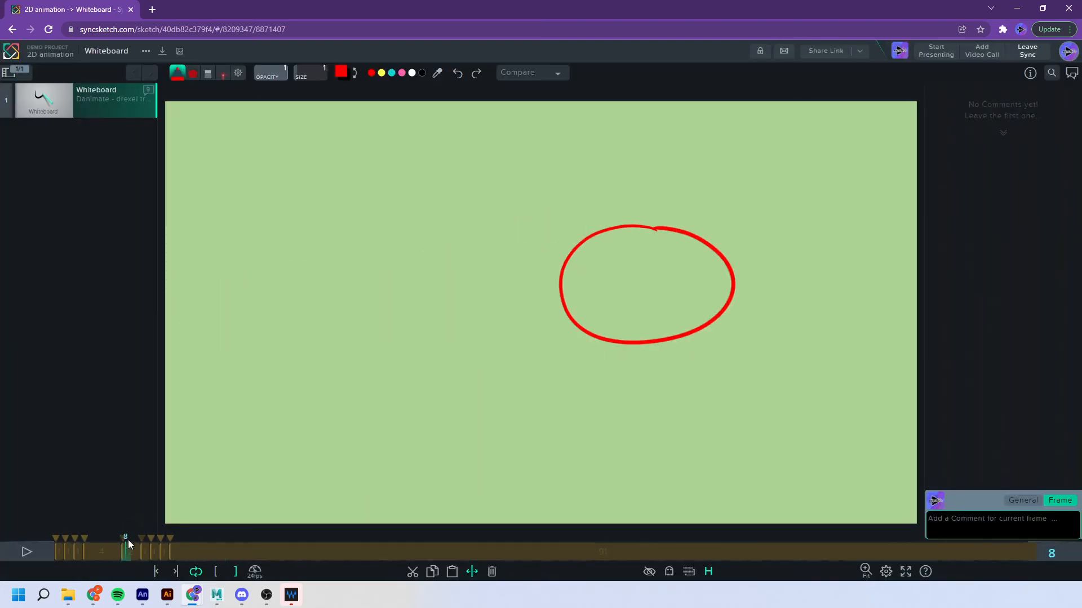
Review the Whiteboard Preferences without changing them and view the download options for the whiteboard
{"action": "left_click", "coordinate": [146, 51]}
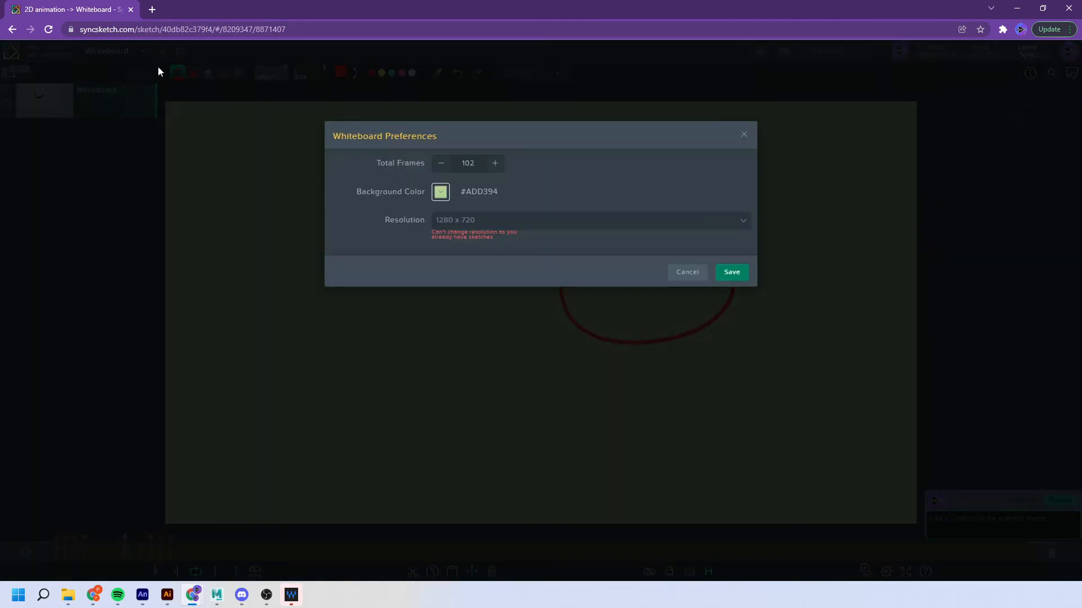
{"action": "left_click", "coordinate": [158, 66]}
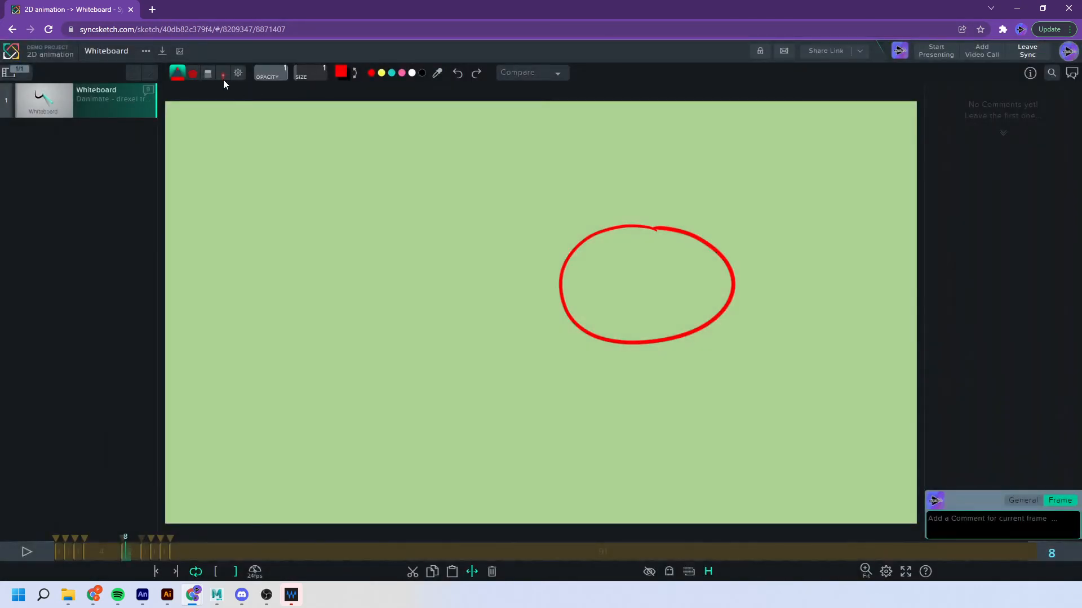
{"action": "left_click", "coordinate": [163, 53]}
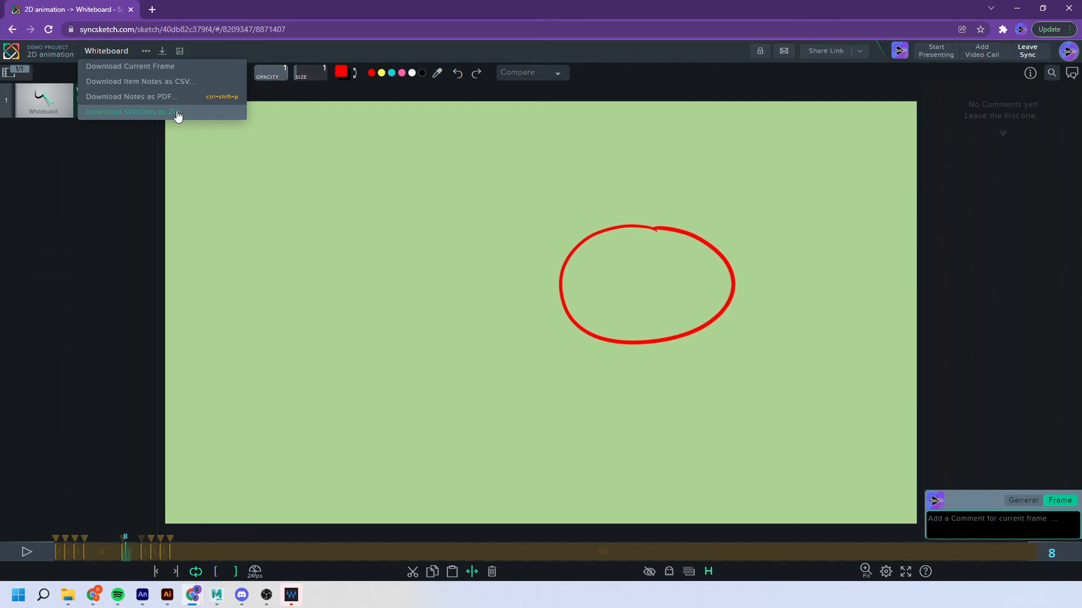
Copy the frame 4 circle onto held frames 5, 6 and 7, and move to frame 8
{"action": "left_click", "coordinate": [93, 551]}
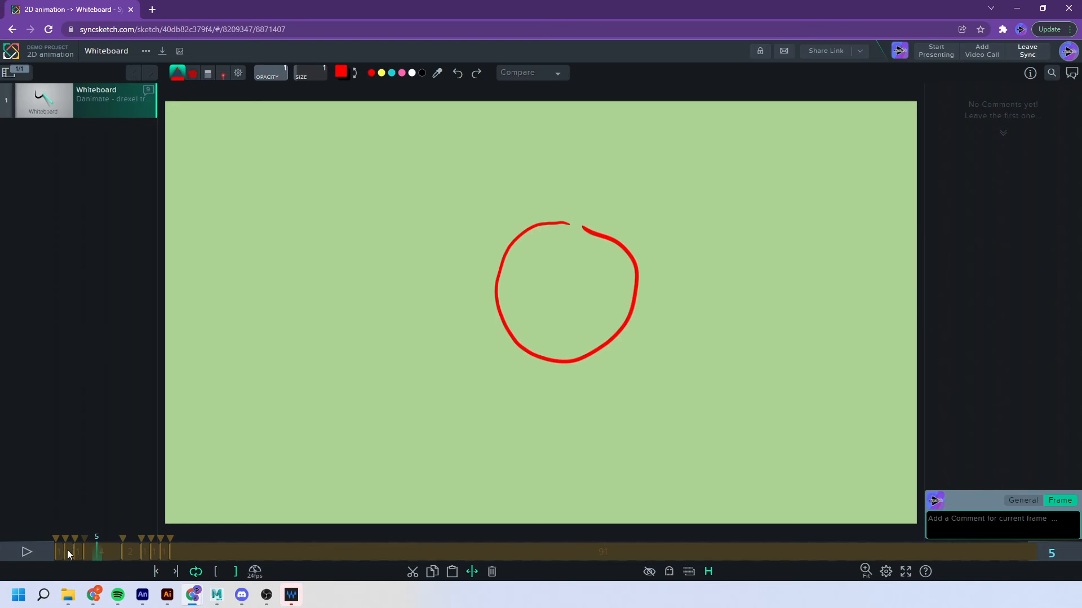
{"action": "mouse_move", "coordinate": [68, 553]}
{"action": "left_mouse_down"}
{"action": "mouse_move", "coordinate": [59, 551]}
{"action": "mouse_move", "coordinate": [147, 553]}
{"action": "mouse_move", "coordinate": [80, 547]}
{"action": "mouse_move", "coordinate": [117, 556]}
{"action": "left_mouse_up"}
{"action": "left_click", "coordinate": [131, 551]}
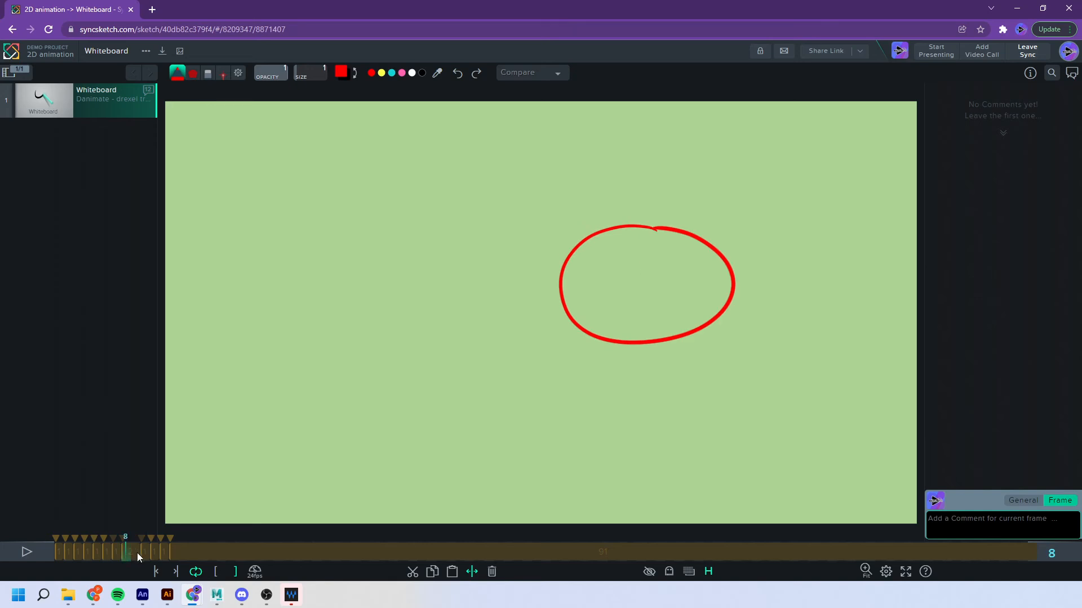
Scrub through the animation to frame 11 and back to frame 1 to check the circle's motion
{"action": "left_click_drag", "start_coordinate": [112, 549], "coordinate": [142, 548]}
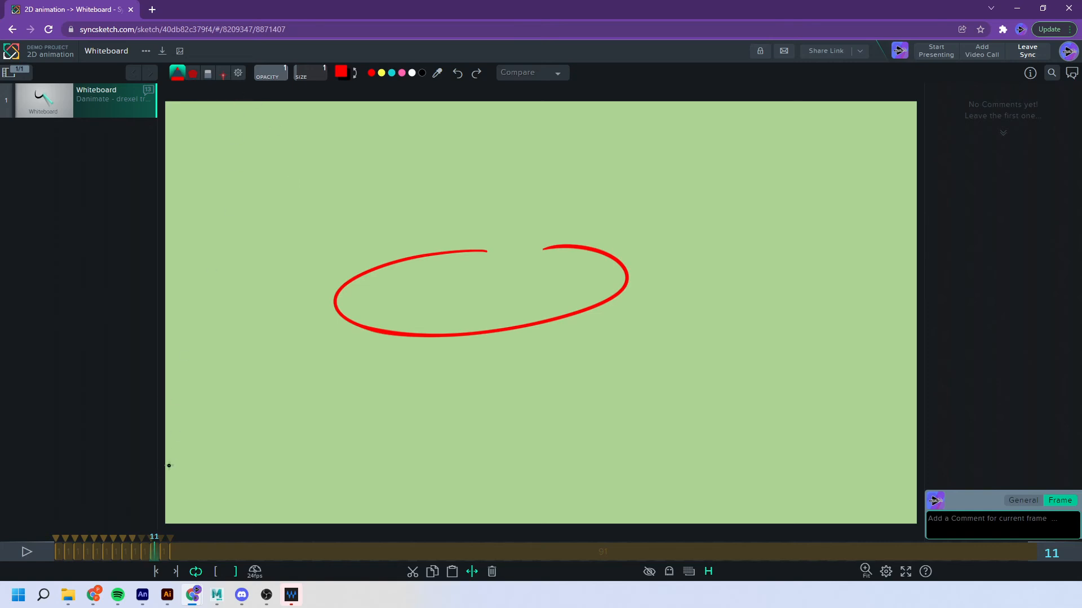
{"action": "left_click_drag", "start_coordinate": [143, 558], "coordinate": [56, 563]}
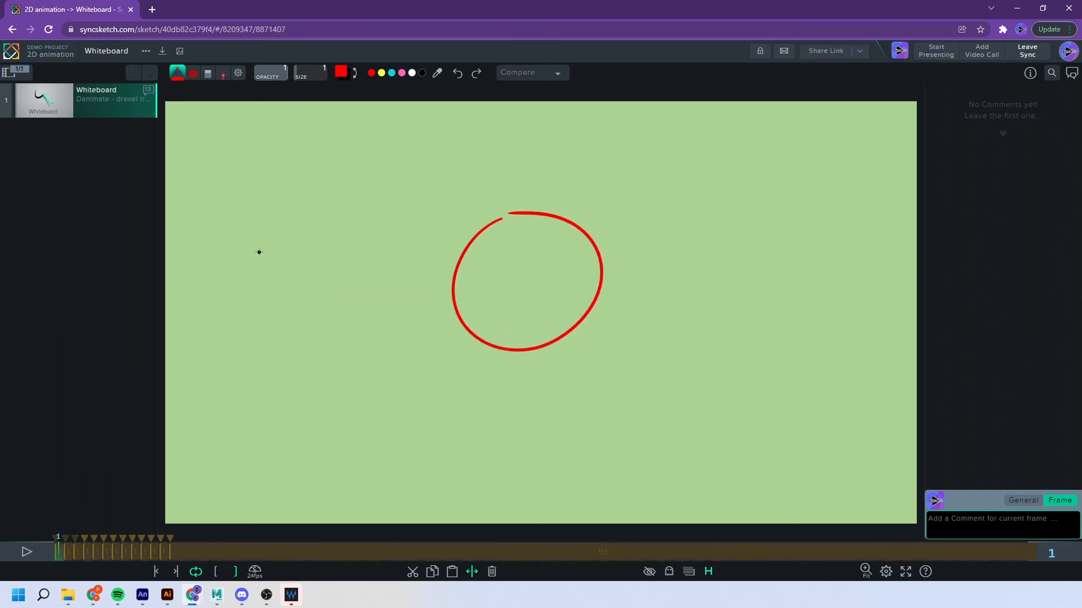
{"action": "mouse_move", "coordinate": [87, 555]}
{"action": "left_mouse_down"}
{"action": "mouse_move", "coordinate": [172, 561]}
{"action": "mouse_move", "coordinate": [103, 543]}
{"action": "mouse_move", "coordinate": [178, 540]}
{"action": "mouse_move", "coordinate": [112, 534]}
{"action": "mouse_move", "coordinate": [134, 532]}
{"action": "mouse_move", "coordinate": [58, 554]}
{"action": "left_mouse_up"}
Return to the Demo Project page, share the 2D animation review with External Collaborators with Annotate allowed, and copy its link
{"action": "left_click", "coordinate": [17, 54]}
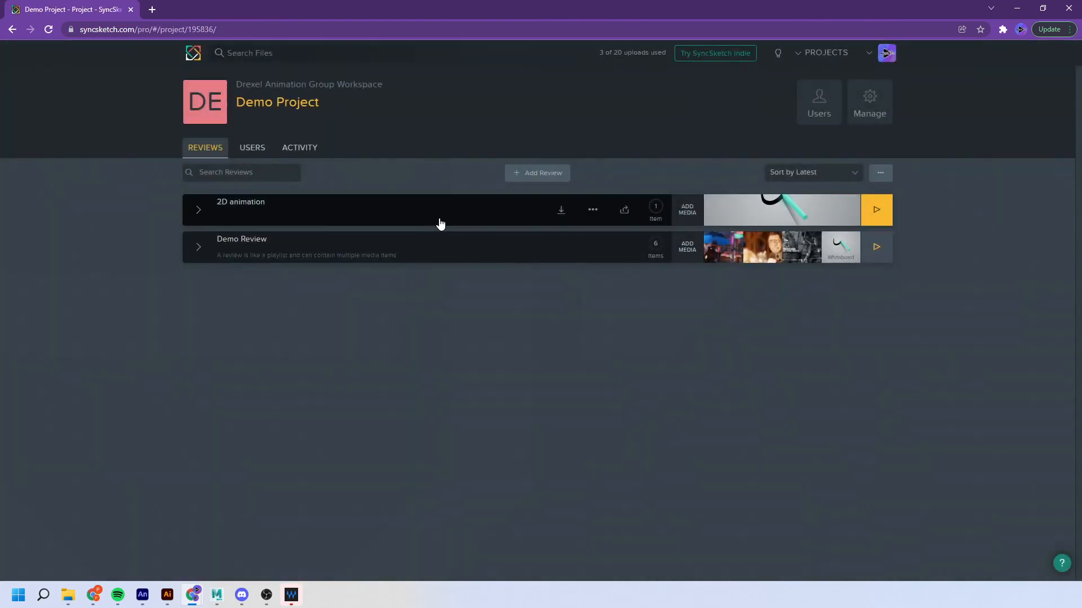
{"action": "left_click", "coordinate": [624, 213]}
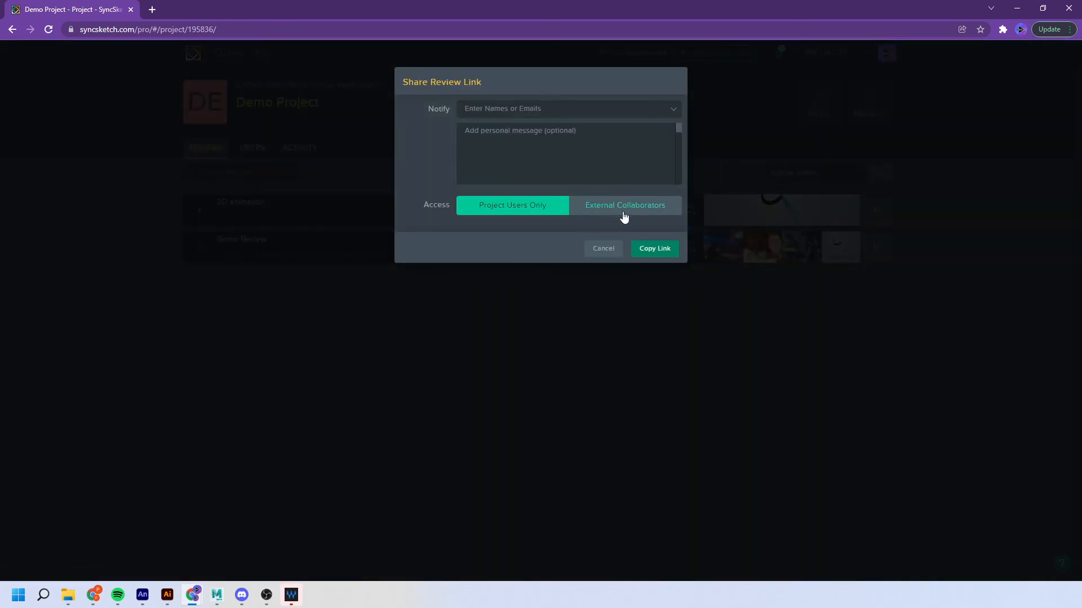
{"action": "left_click", "coordinate": [624, 213]}
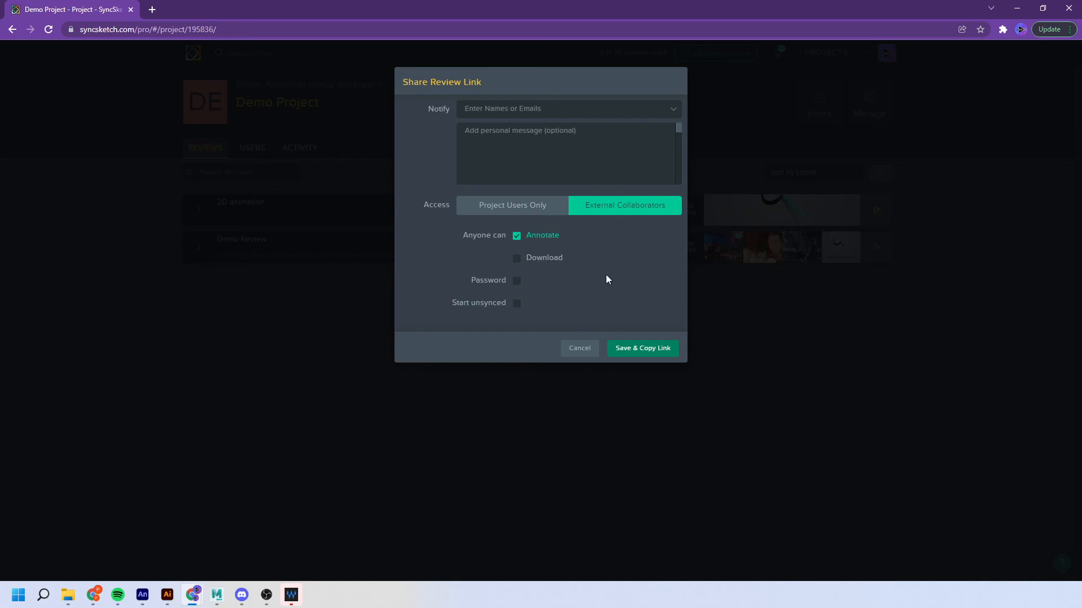
{"action": "left_click", "coordinate": [641, 349]}
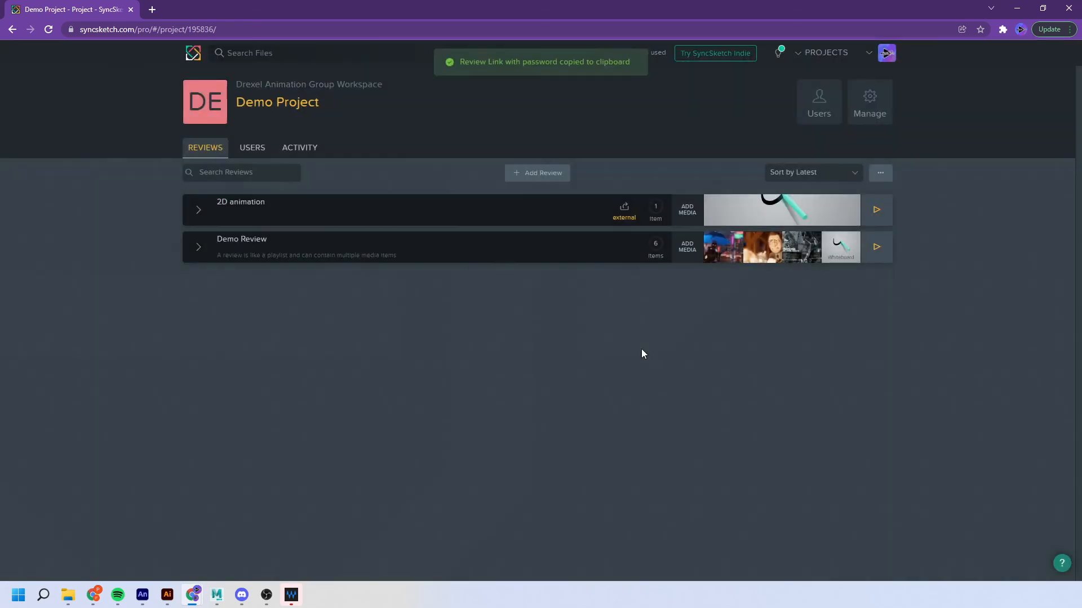
{"action": "left_click", "coordinate": [626, 213]}
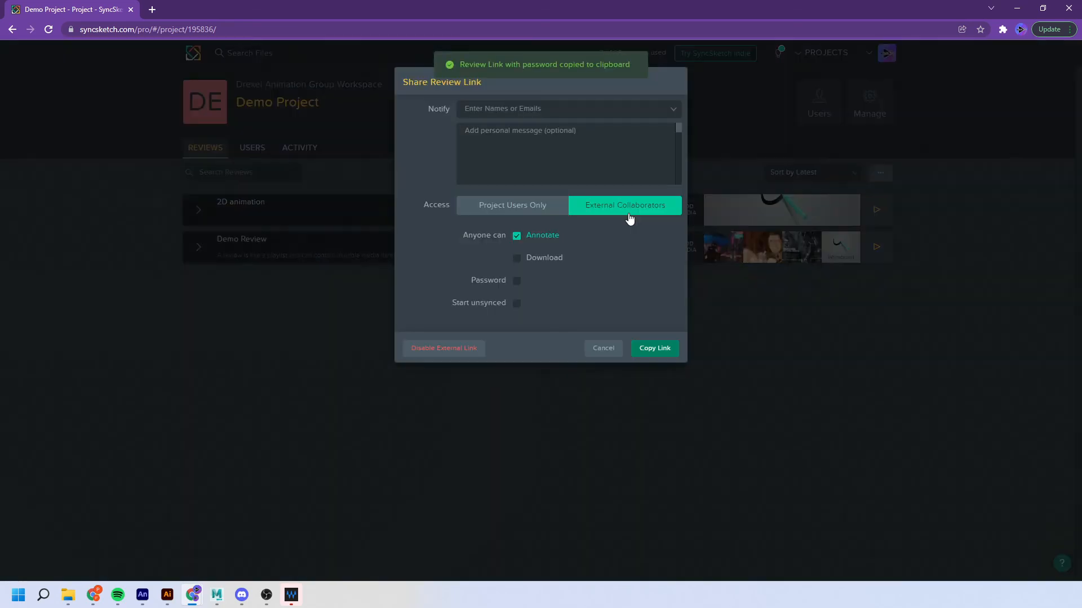
{"action": "left_click", "coordinate": [657, 351]}
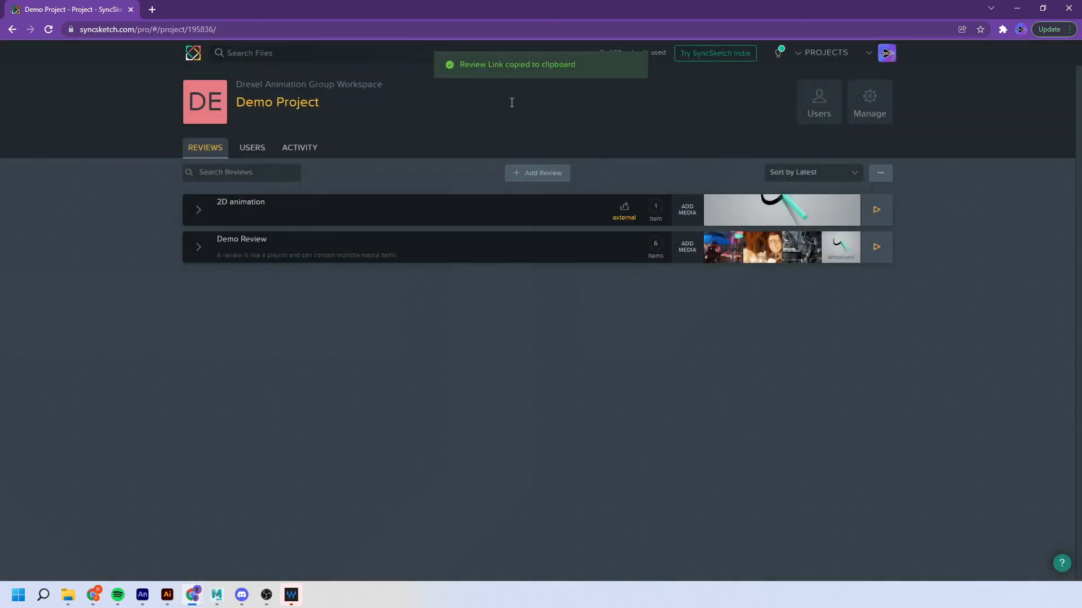
Open the copied review link in a new incognito window and join the review as a guest
{"action": "key", "text": "ctrl+shift+n"}
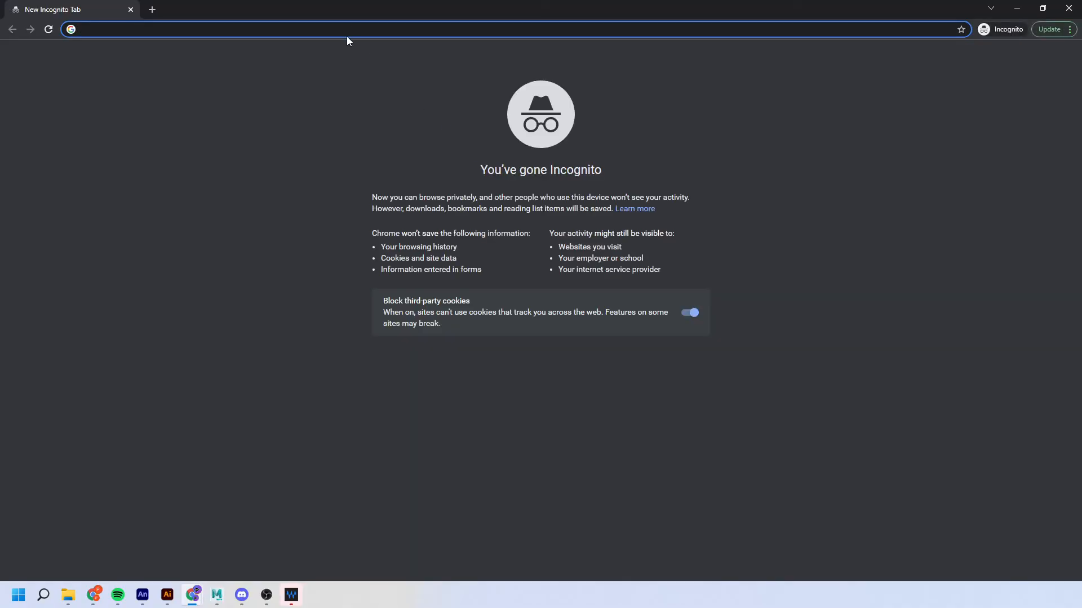
{"action": "key", "text": "ctrl+v"}
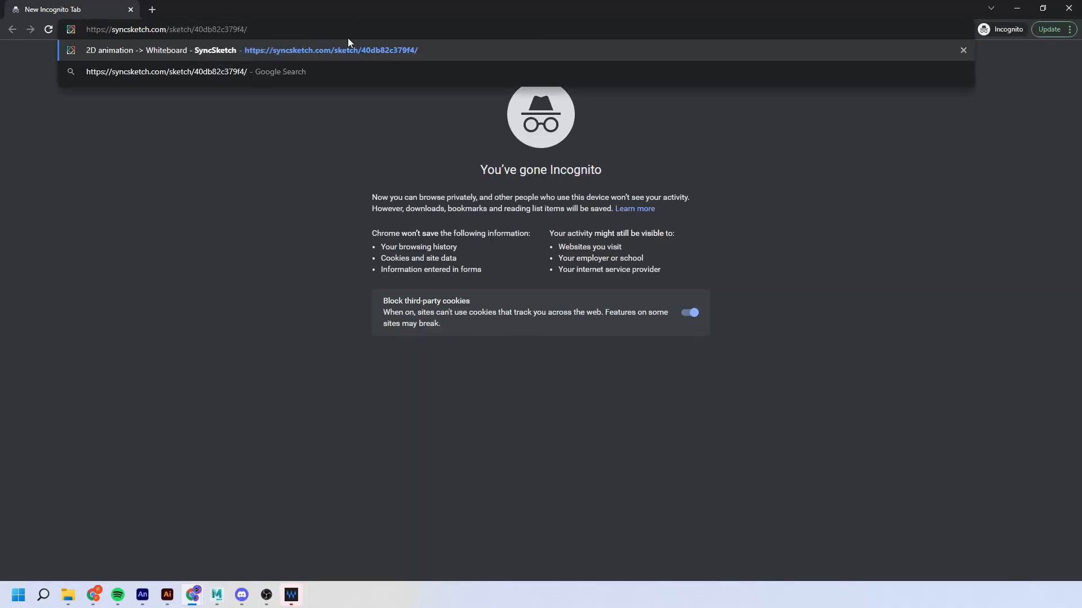
{"action": "key", "text": "Return"}
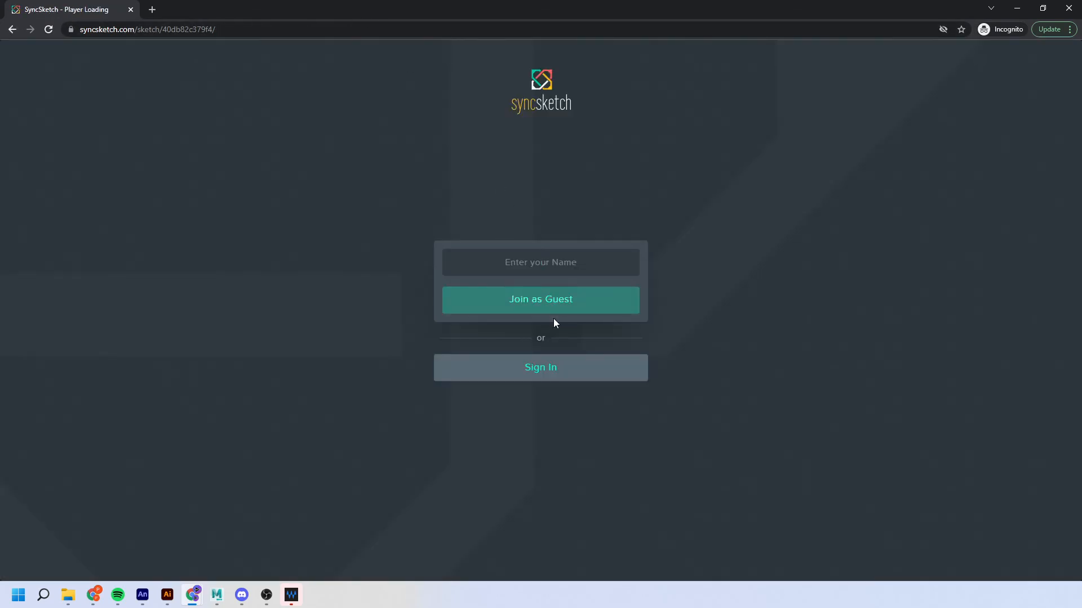
{"action": "left_click", "coordinate": [549, 296]}
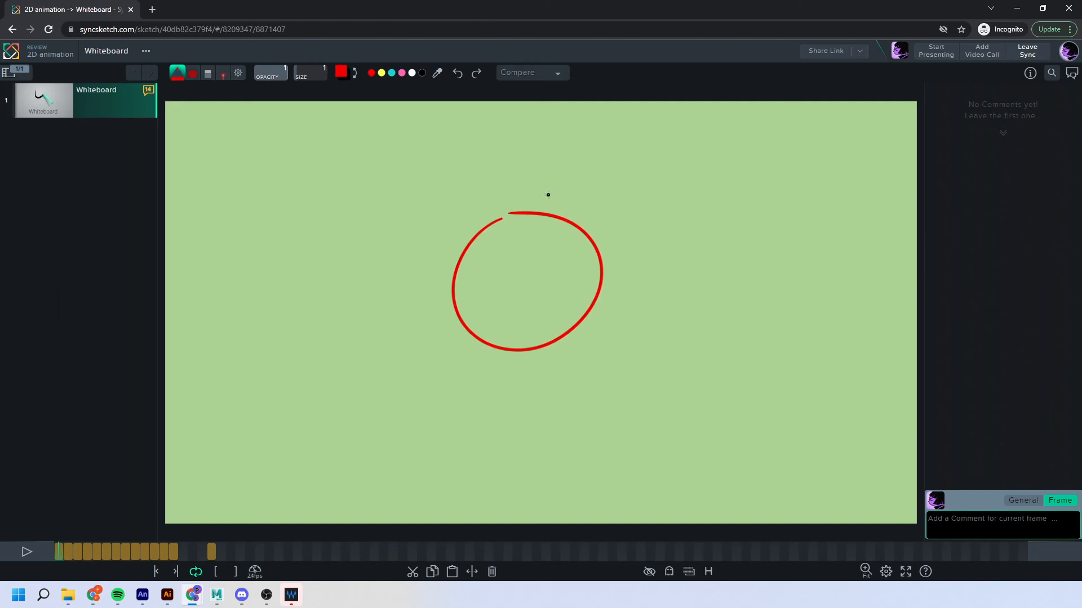
Set the guest's brush color to yellow and open the 2D animation review in the original window behind the guest window
{"action": "left_click", "coordinate": [382, 73]}
{"action": "left_click_drag", "start_coordinate": [278, 8], "coordinate": [807, 16]}
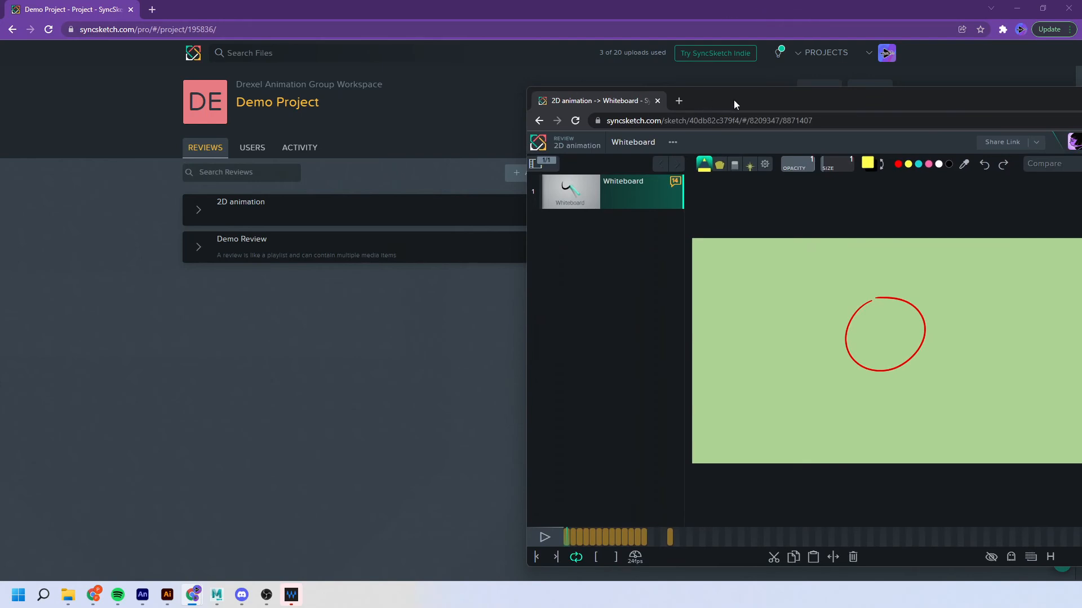
{"action": "mouse_move", "coordinate": [734, 100]}
{"action": "left_mouse_down"}
{"action": "mouse_move", "coordinate": [859, 158]}
{"action": "mouse_move", "coordinate": [804, 252]}
{"action": "left_mouse_up"}
{"action": "left_click", "coordinate": [797, 217]}
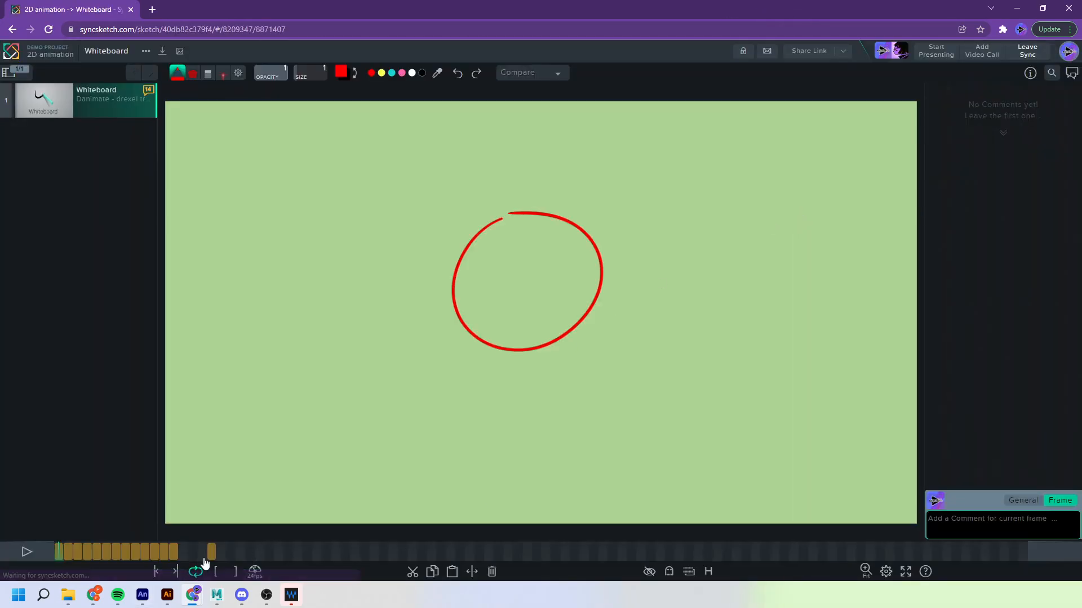
{"action": "key", "text": "alt+Tab"}
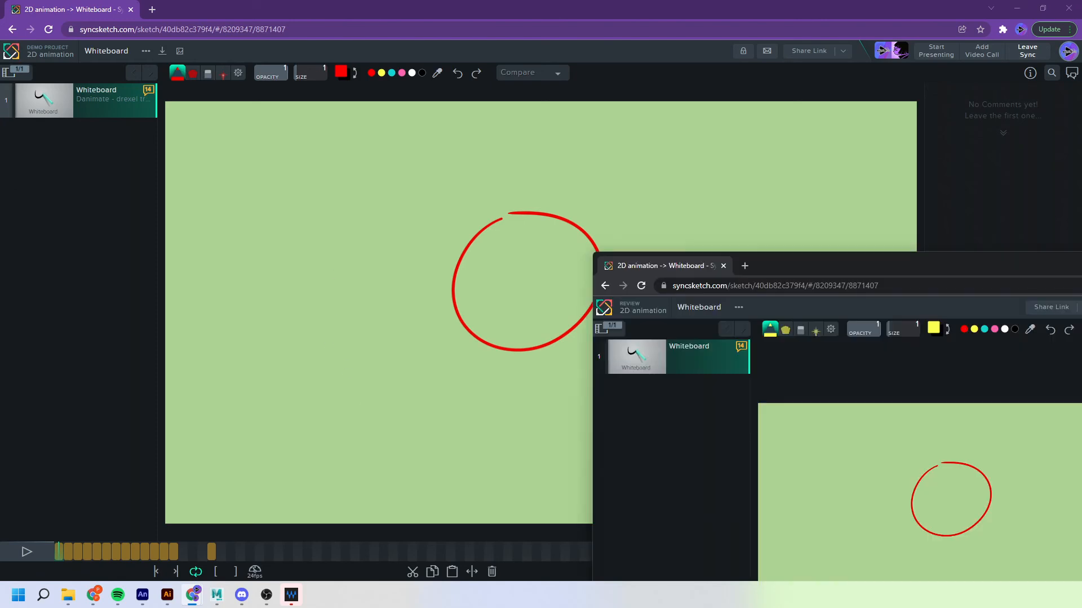
{"action": "left_click_drag", "start_coordinate": [865, 263], "coordinate": [617, 168]}
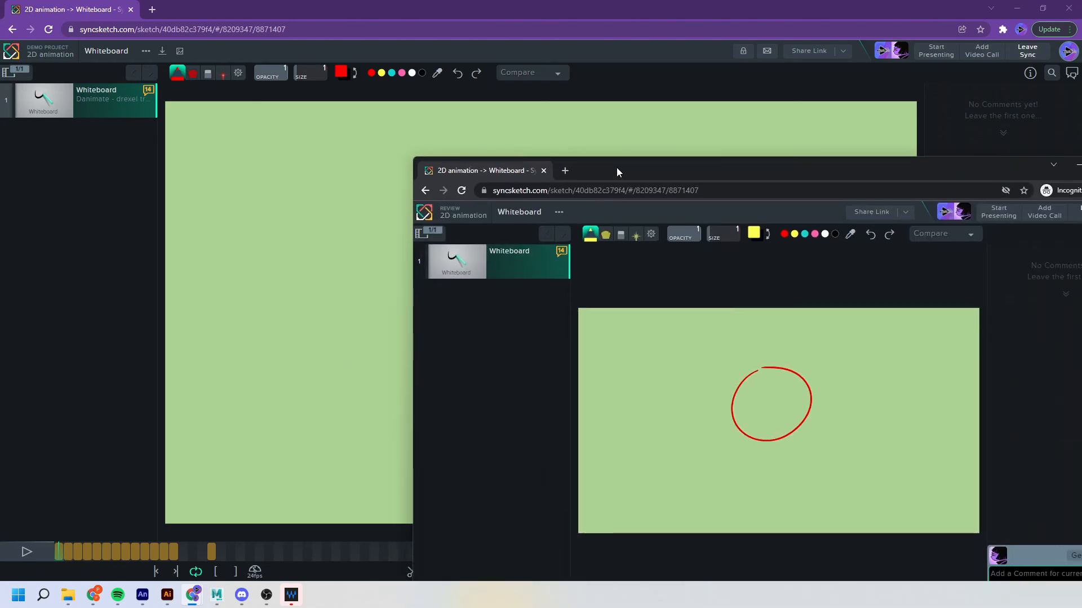
Draw four yellow lines ending in small loops around the red circle on frame 1 in the guest window
{"action": "left_click_drag", "start_coordinate": [809, 370], "coordinate": [835, 343]}
{"action": "mouse_move", "coordinate": [869, 167]}
{"action": "left_mouse_down"}
{"action": "mouse_move", "coordinate": [912, 258]}
{"action": "mouse_move", "coordinate": [870, 377]}
{"action": "mouse_move", "coordinate": [858, 334]}
{"action": "mouse_move", "coordinate": [883, 174]}
{"action": "mouse_move", "coordinate": [931, 311]}
{"action": "left_mouse_up"}
{"action": "mouse_move", "coordinate": [788, 479]}
{"action": "left_mouse_down"}
{"action": "mouse_move", "coordinate": [814, 514]}
{"action": "mouse_move", "coordinate": [785, 475]}
{"action": "left_mouse_up"}
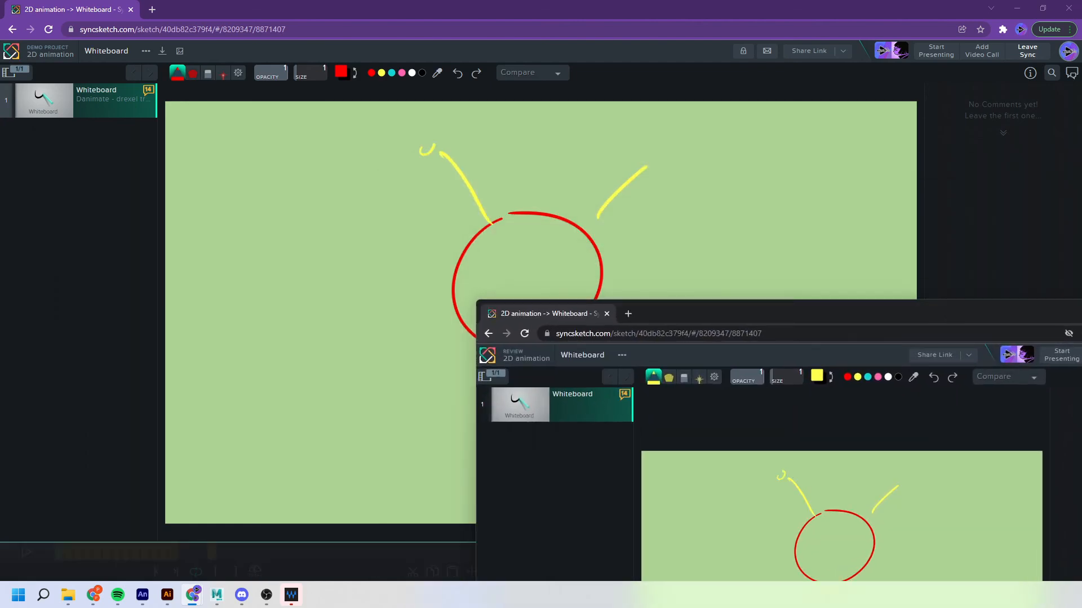
{"action": "left_click_drag", "start_coordinate": [898, 485], "coordinate": [900, 484]}
{"action": "mouse_move", "coordinate": [884, 309]}
{"action": "left_mouse_down"}
{"action": "mouse_move", "coordinate": [884, 256]}
{"action": "mouse_move", "coordinate": [942, 145]}
{"action": "mouse_move", "coordinate": [910, 84]}
{"action": "left_mouse_up"}
{"action": "left_click_drag", "start_coordinate": [821, 343], "coordinate": [770, 372]}
{"action": "left_click_drag", "start_coordinate": [886, 354], "coordinate": [920, 368]}
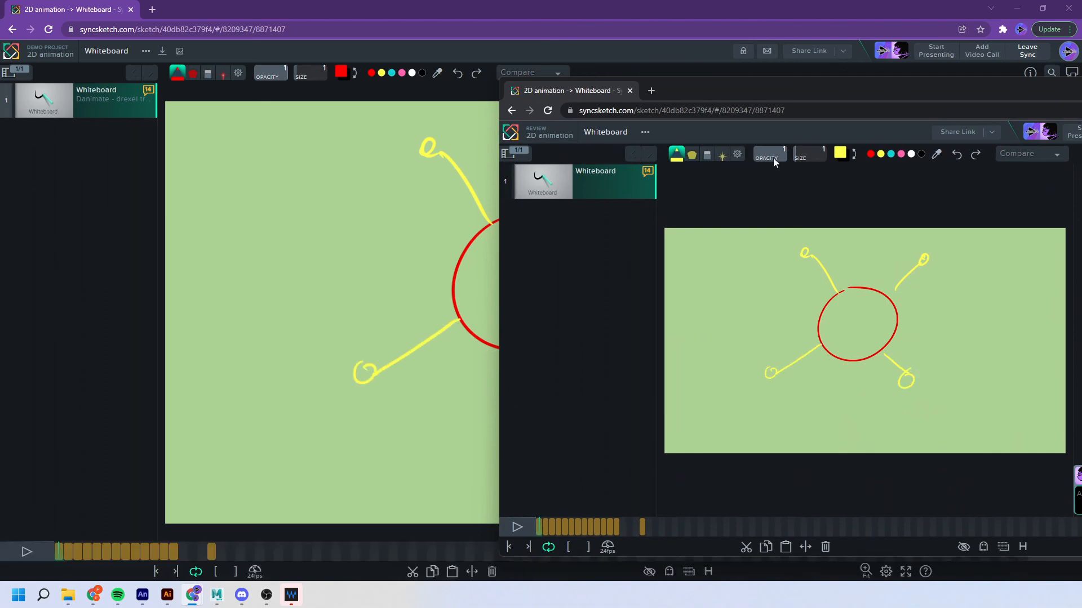
Scrub the original window to frame 9 and check the same frame in the guest window
{"action": "left_click", "coordinate": [750, 69]}
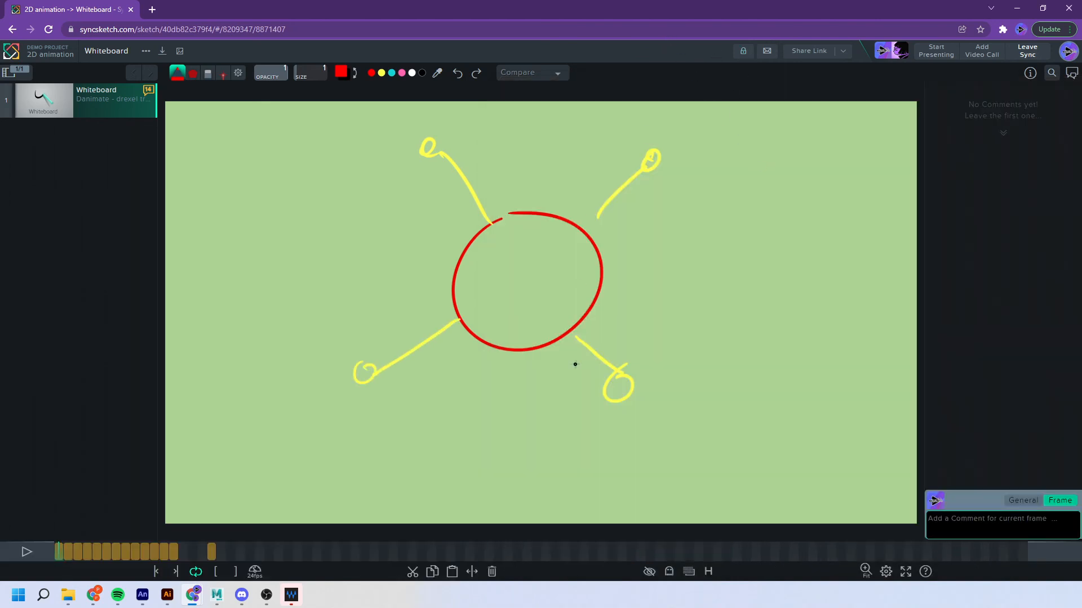
{"action": "left_click_drag", "start_coordinate": [186, 547], "coordinate": [134, 546]}
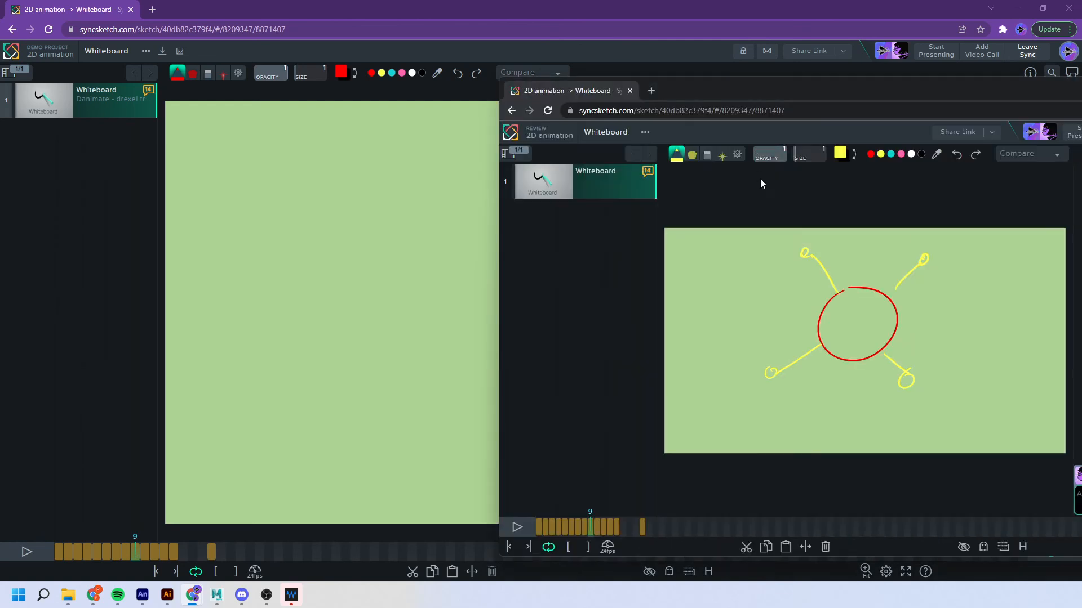
{"action": "left_click_drag", "start_coordinate": [759, 99], "coordinate": [585, 58]}
{"action": "left_click", "coordinate": [414, 488]}
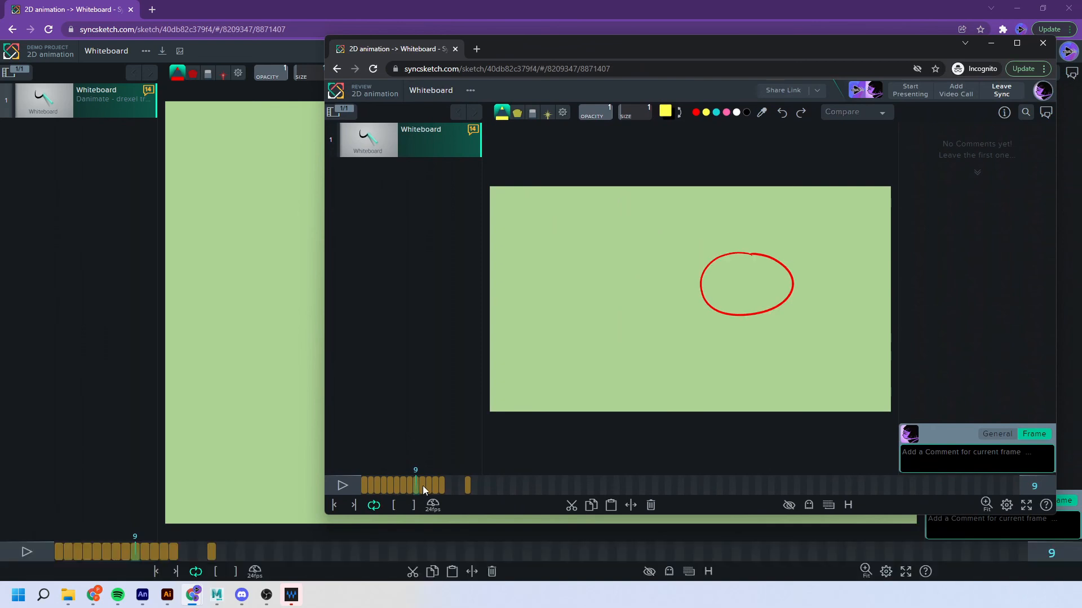
Draw a curved yellow line off the frame 9 circle's lower left in the guest window, and scrub back to frame 6
{"action": "left_click_drag", "start_coordinate": [653, 54], "coordinate": [639, 75]}
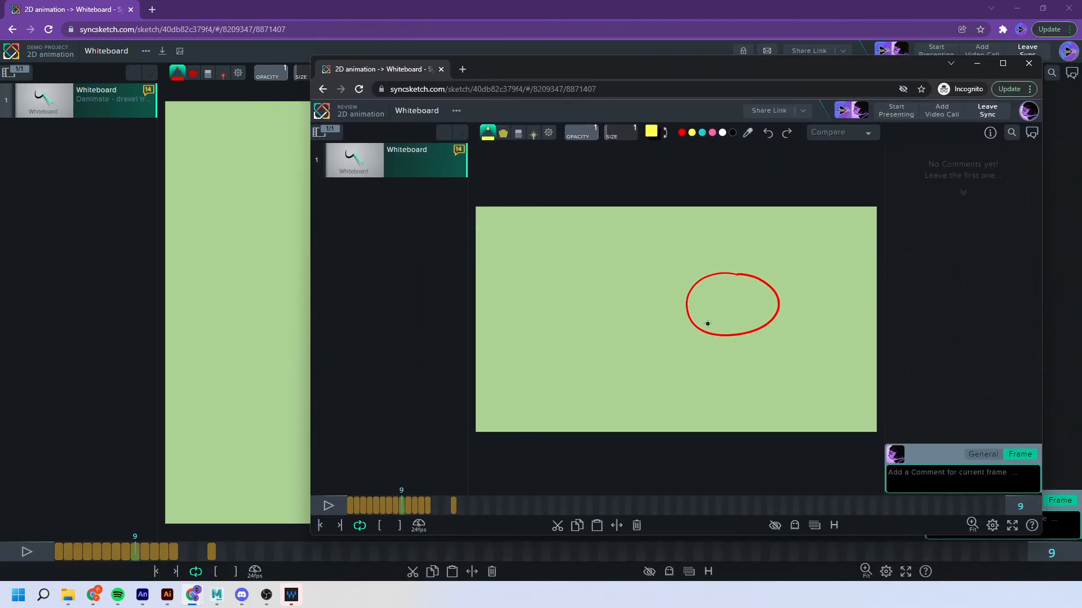
{"action": "left_click_drag", "start_coordinate": [691, 329], "coordinate": [642, 359]}
{"action": "mouse_move", "coordinate": [656, 69]}
{"action": "left_mouse_down"}
{"action": "mouse_move", "coordinate": [777, 448]}
{"action": "mouse_move", "coordinate": [757, 155]}
{"action": "mouse_move", "coordinate": [739, 150]}
{"action": "mouse_move", "coordinate": [865, 44]}
{"action": "left_mouse_up"}
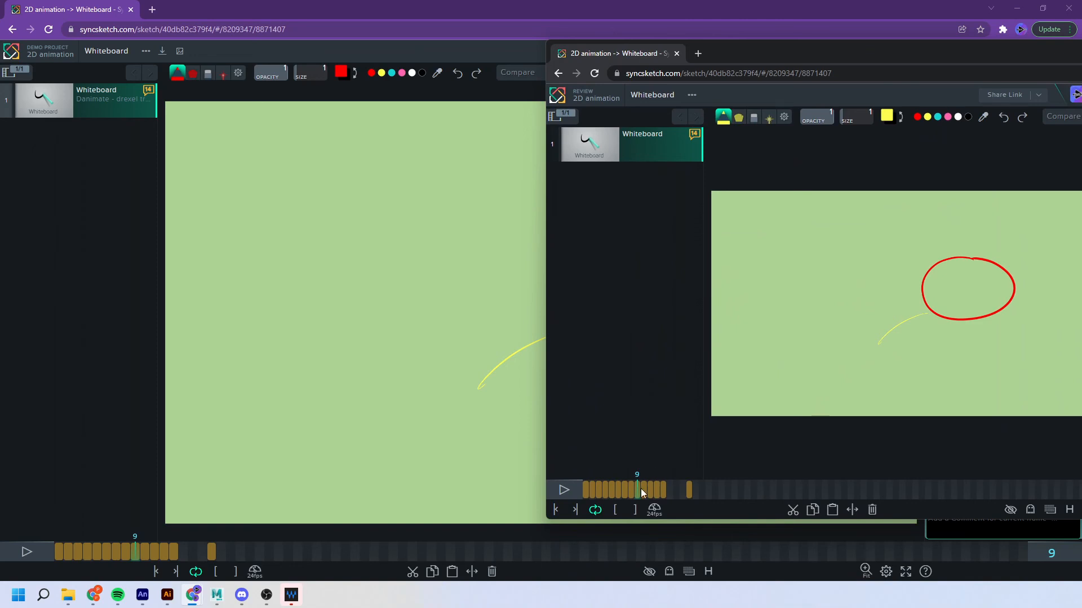
{"action": "left_click_drag", "start_coordinate": [640, 488], "coordinate": [618, 490]}
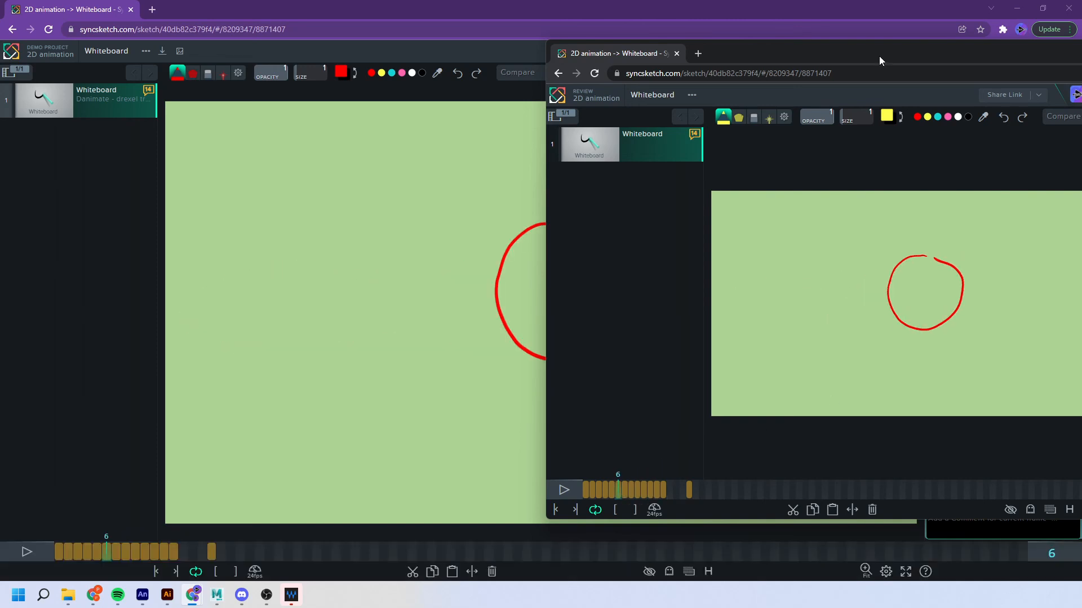
{"action": "left_click_drag", "start_coordinate": [879, 56], "coordinate": [621, 54]}
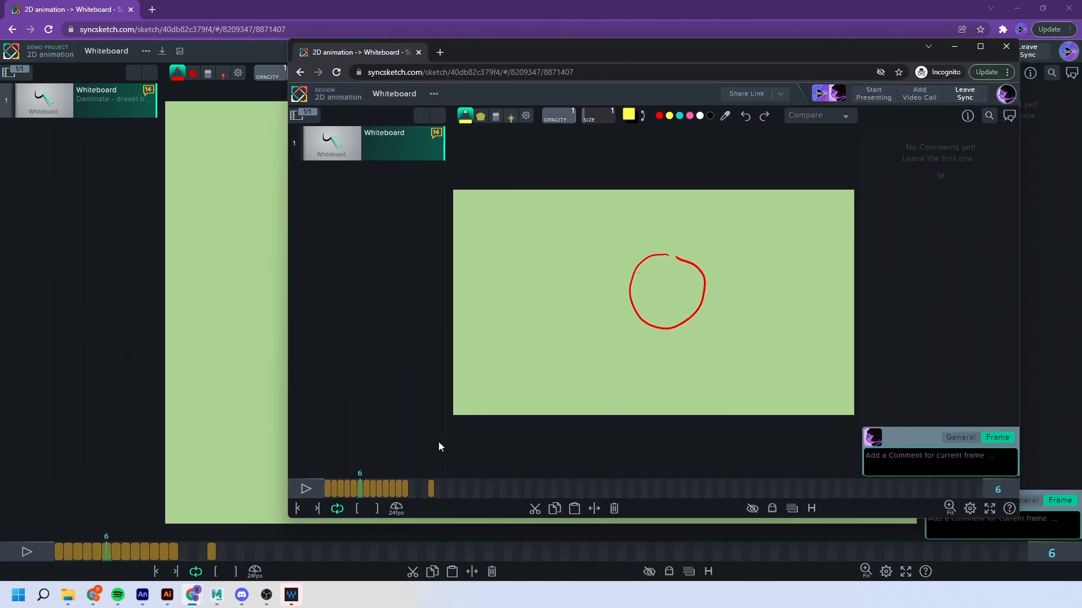